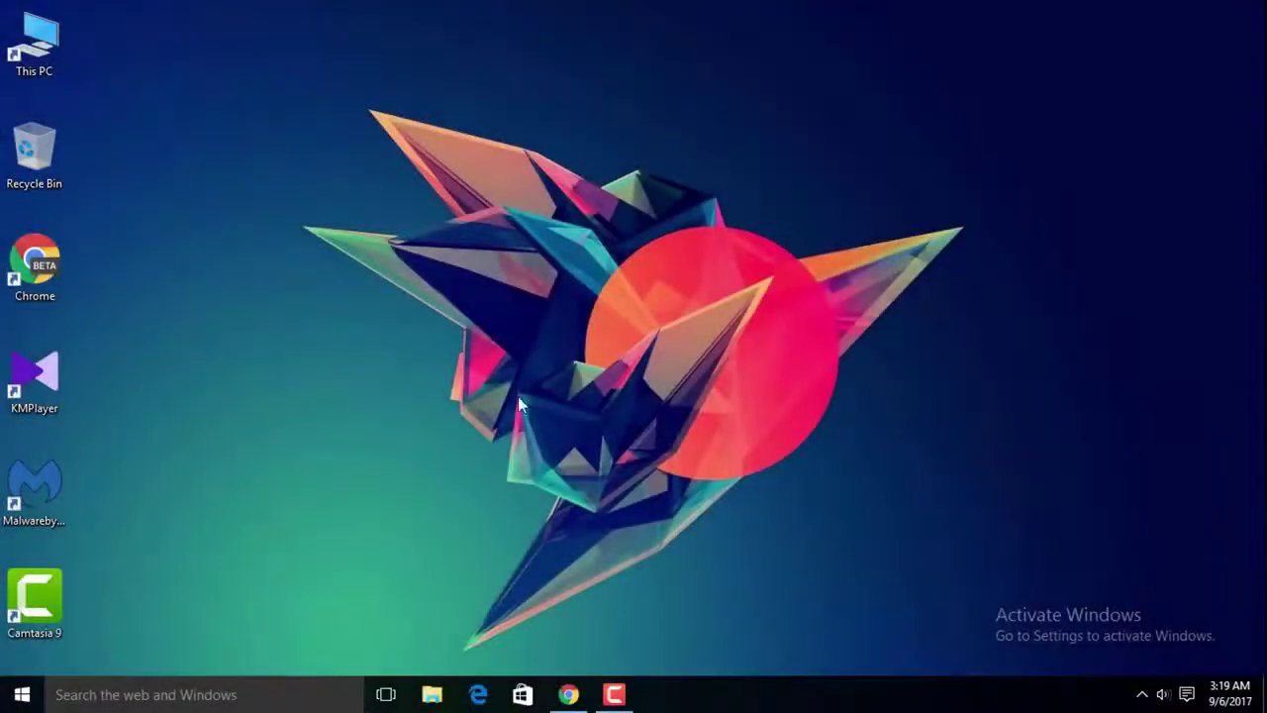
# Start downloading Windows_Activator.zip, note its ZIP password, and move to the 7-Zip download page.
pyautogui.click(568, 693)
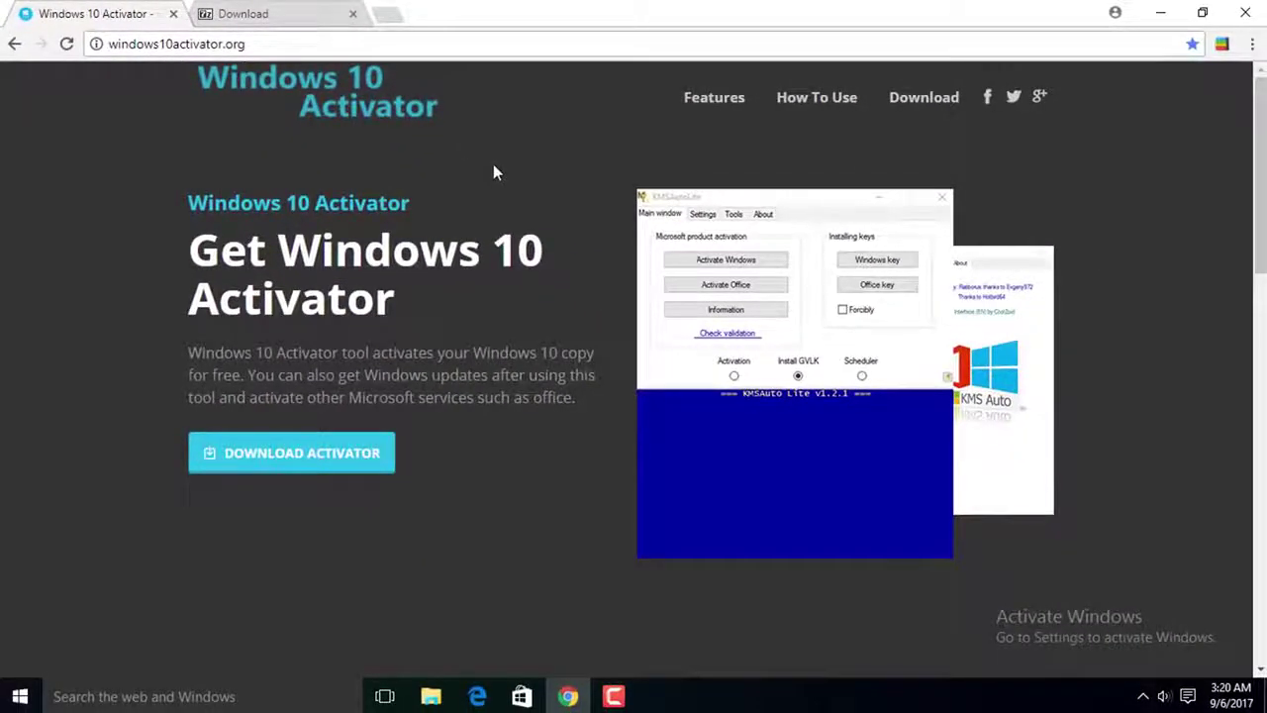
pyautogui.click(336, 461)
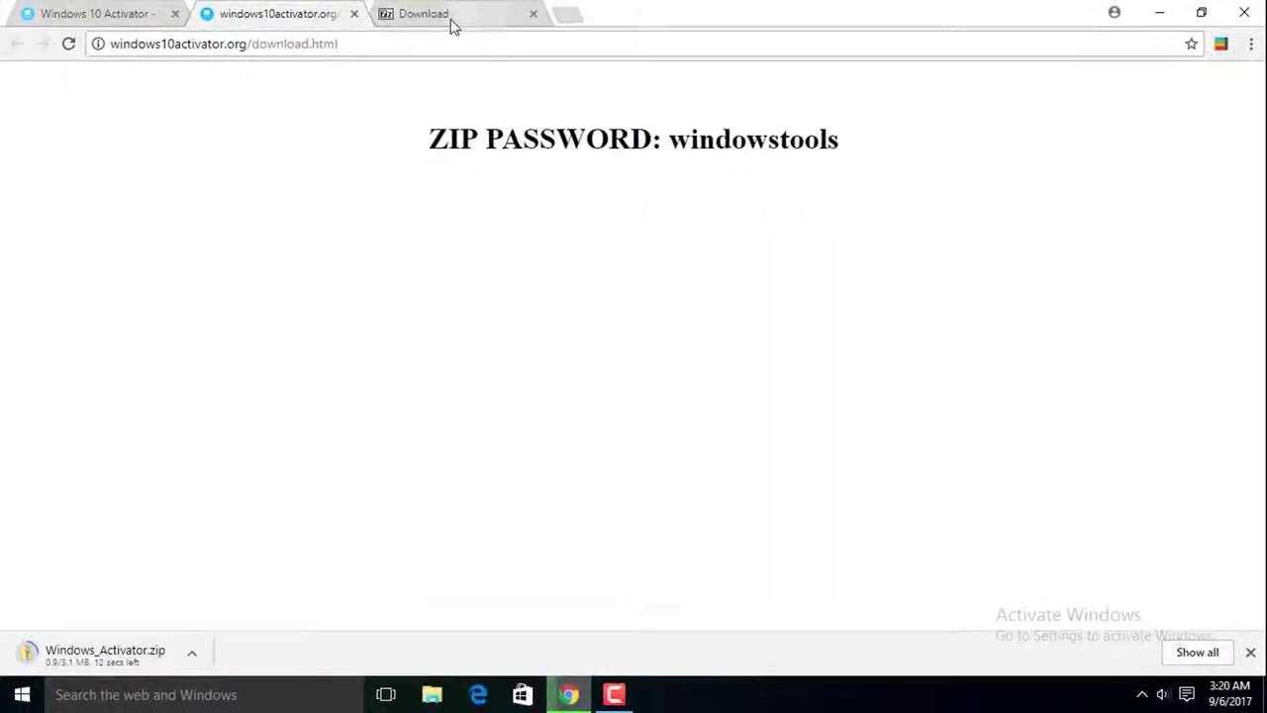
pyautogui.click(448, 14)
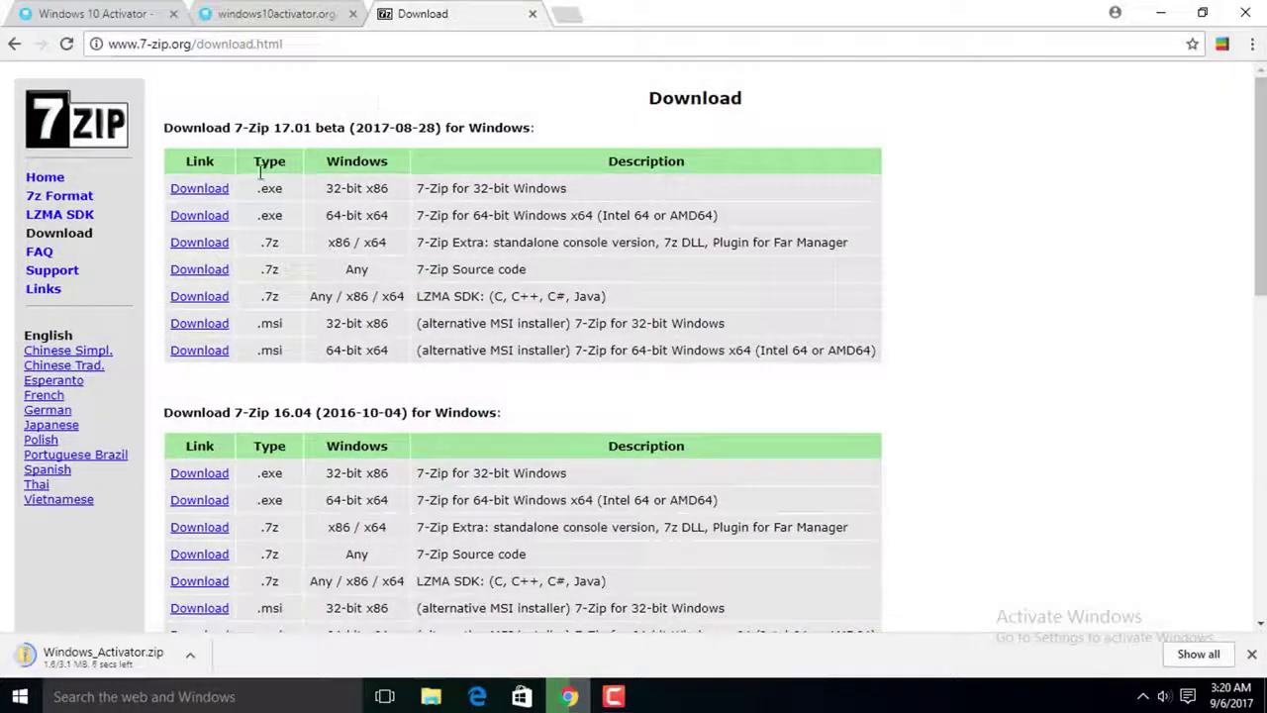
# Download the 32-bit 7-Zip 17.01 installer via IDM and open Chrome's Downloads list.
pyautogui.click(199, 190)
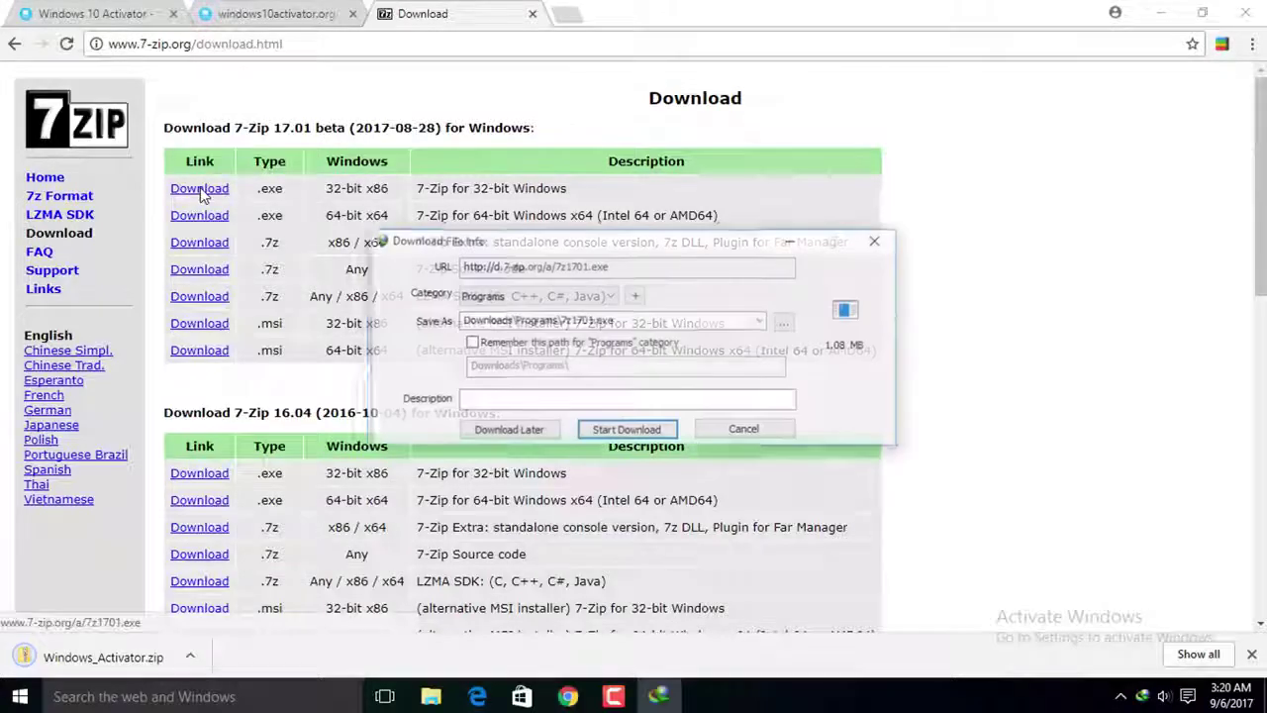
pyautogui.click(641, 437)
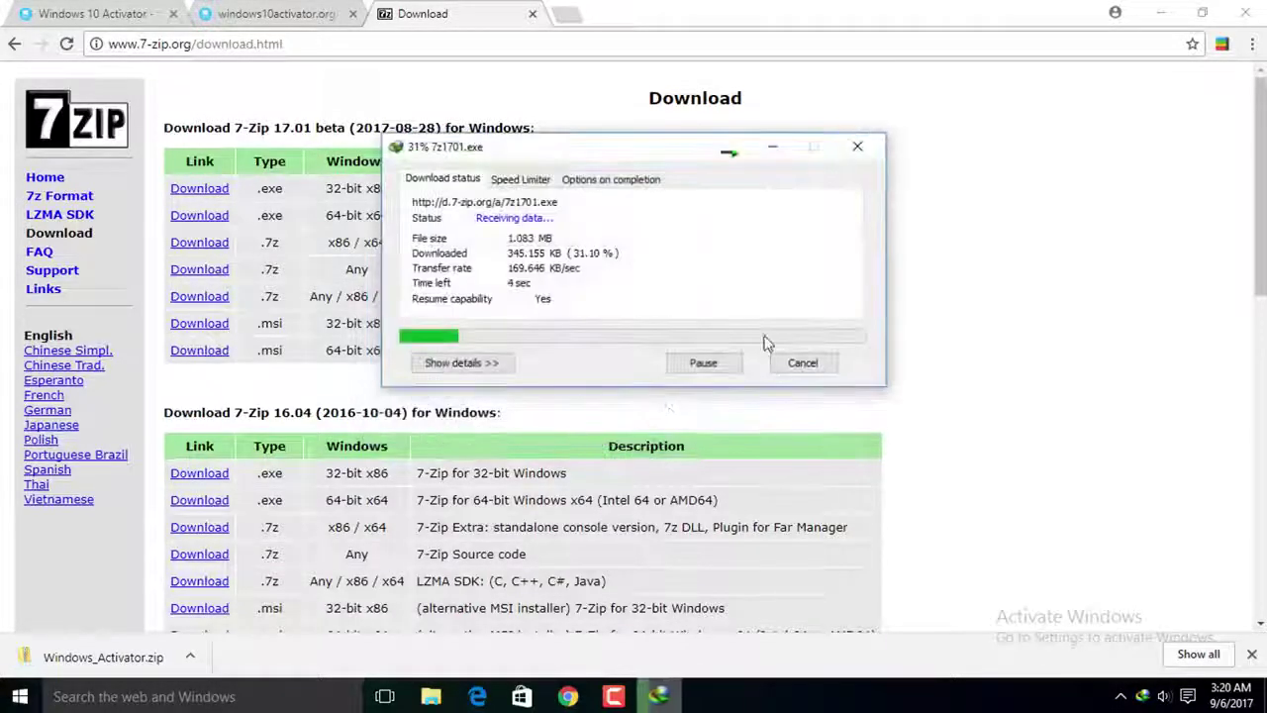
pyautogui.click(1252, 44)
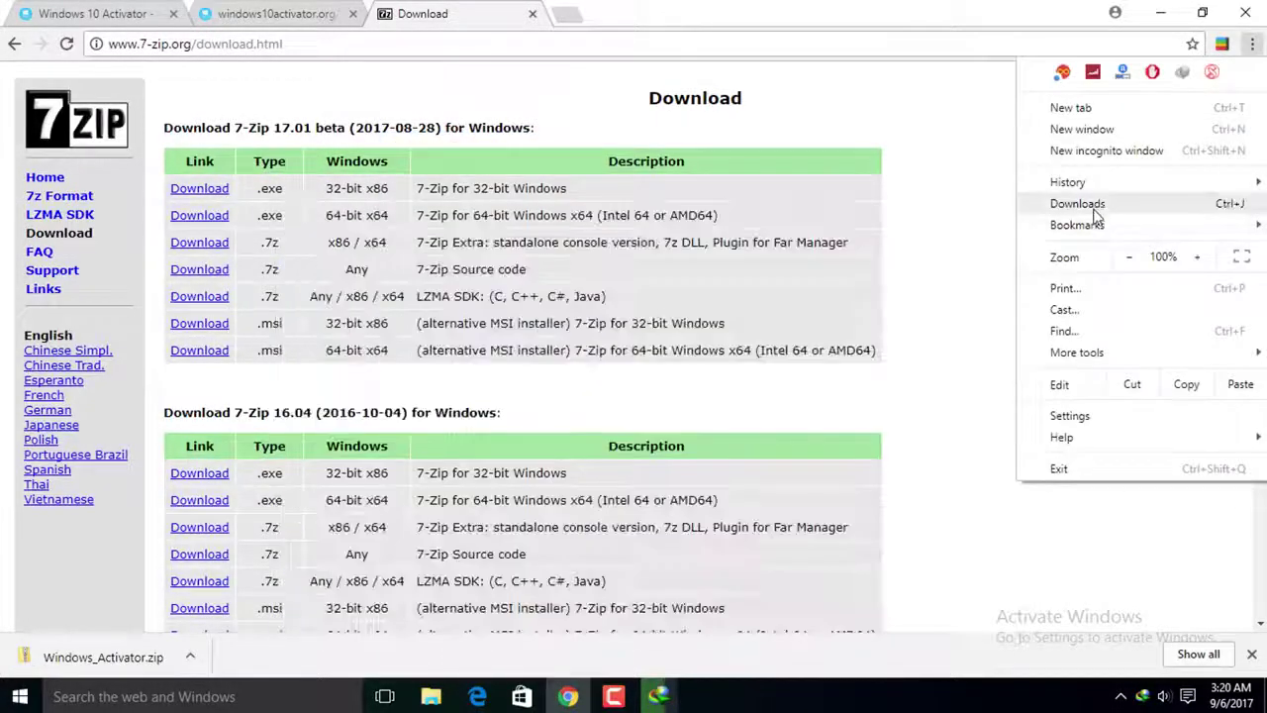
pyautogui.click(1114, 204)
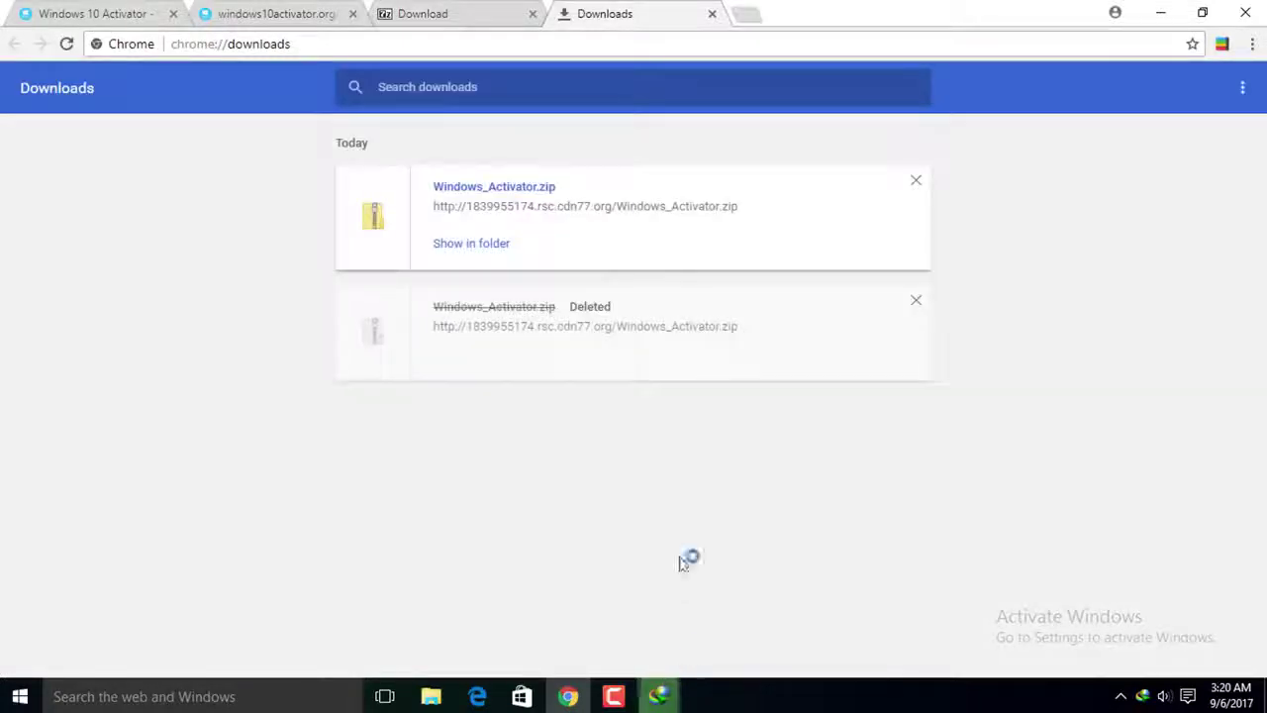
# Move the Windows_Activator zip from Downloads onto the desktop, closing Explorer and Chrome.
pyautogui.click(474, 247)
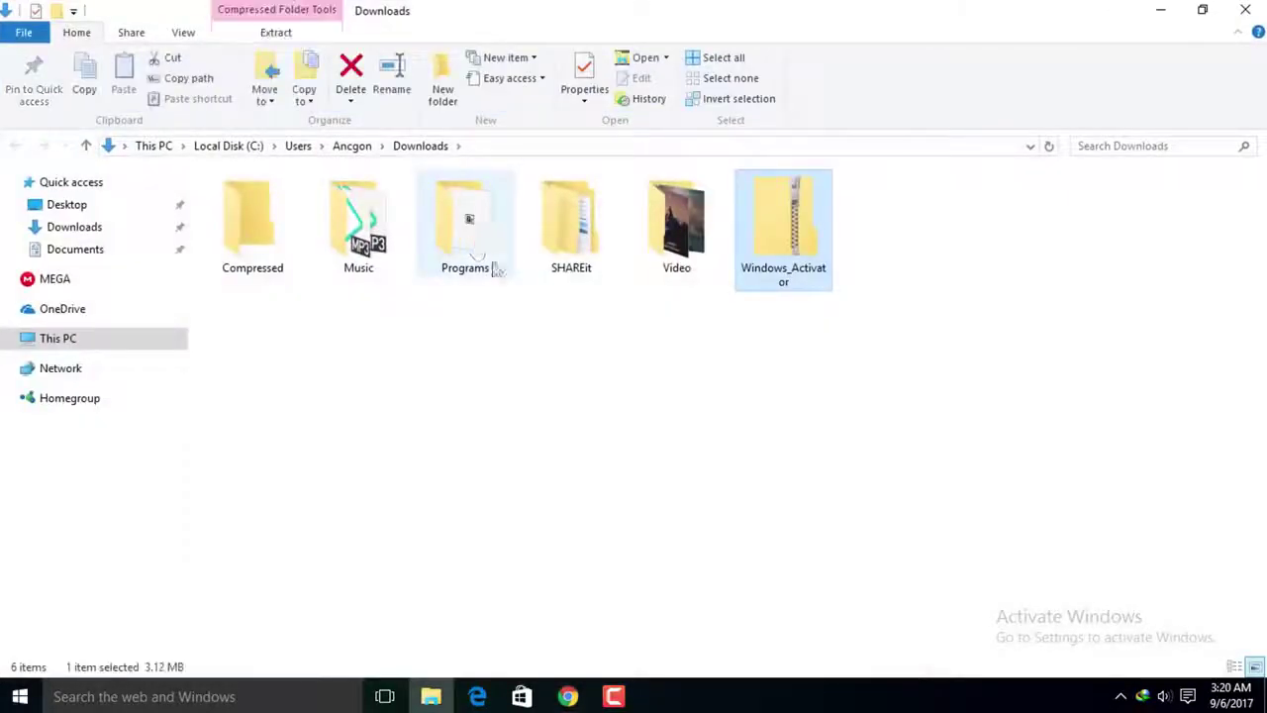
pyautogui.rightClick(789, 244)
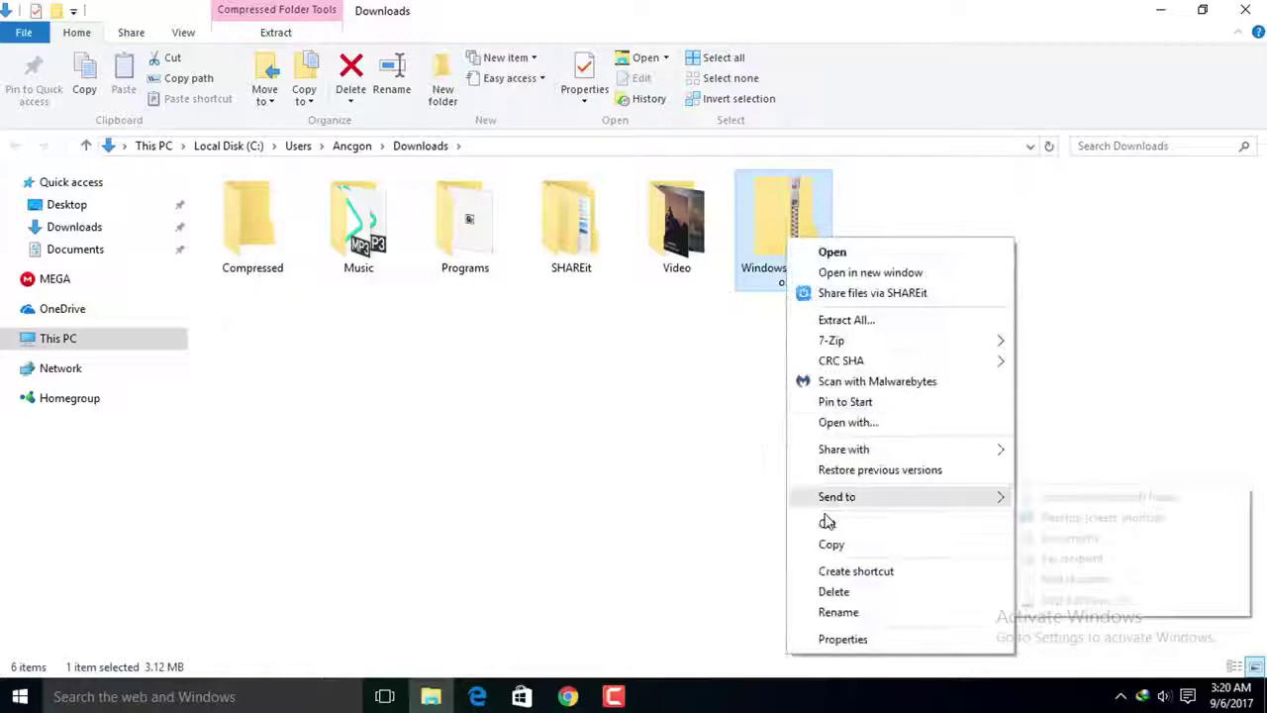
pyautogui.click(829, 524)
pyautogui.click(1254, 8)
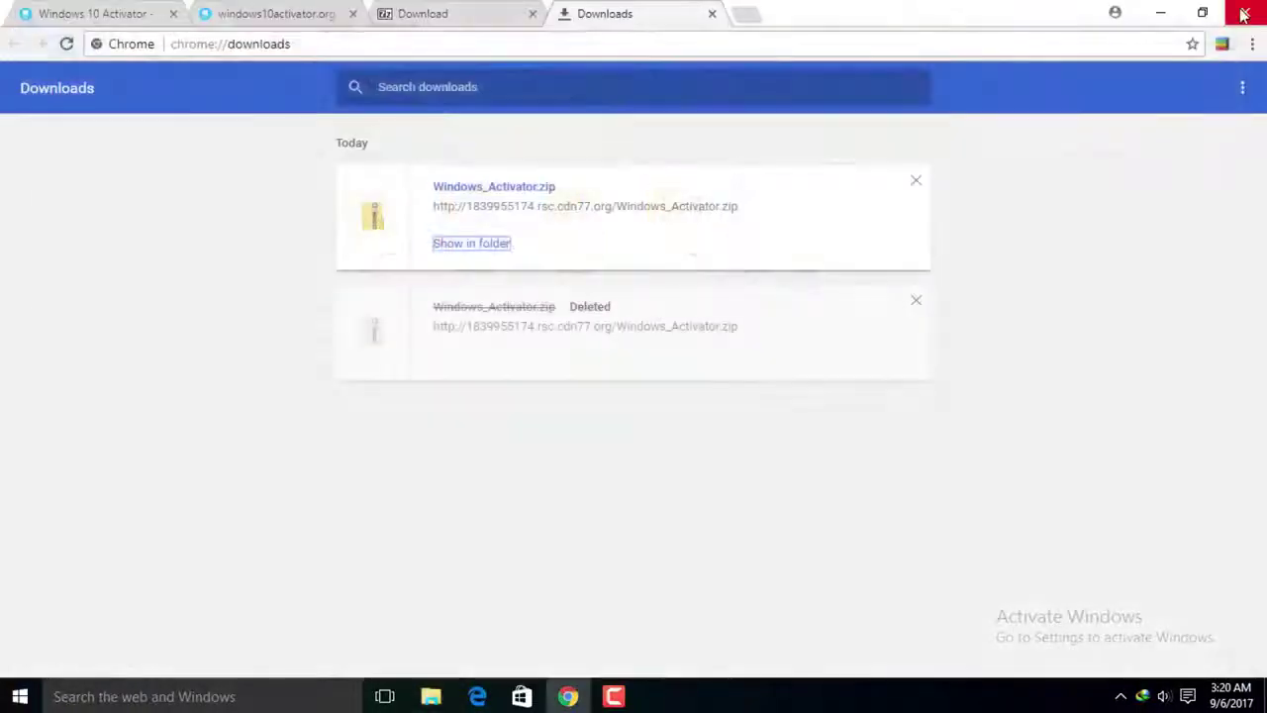
pyautogui.click(1249, 10)
pyautogui.rightClick(652, 82)
pyautogui.click(700, 163)
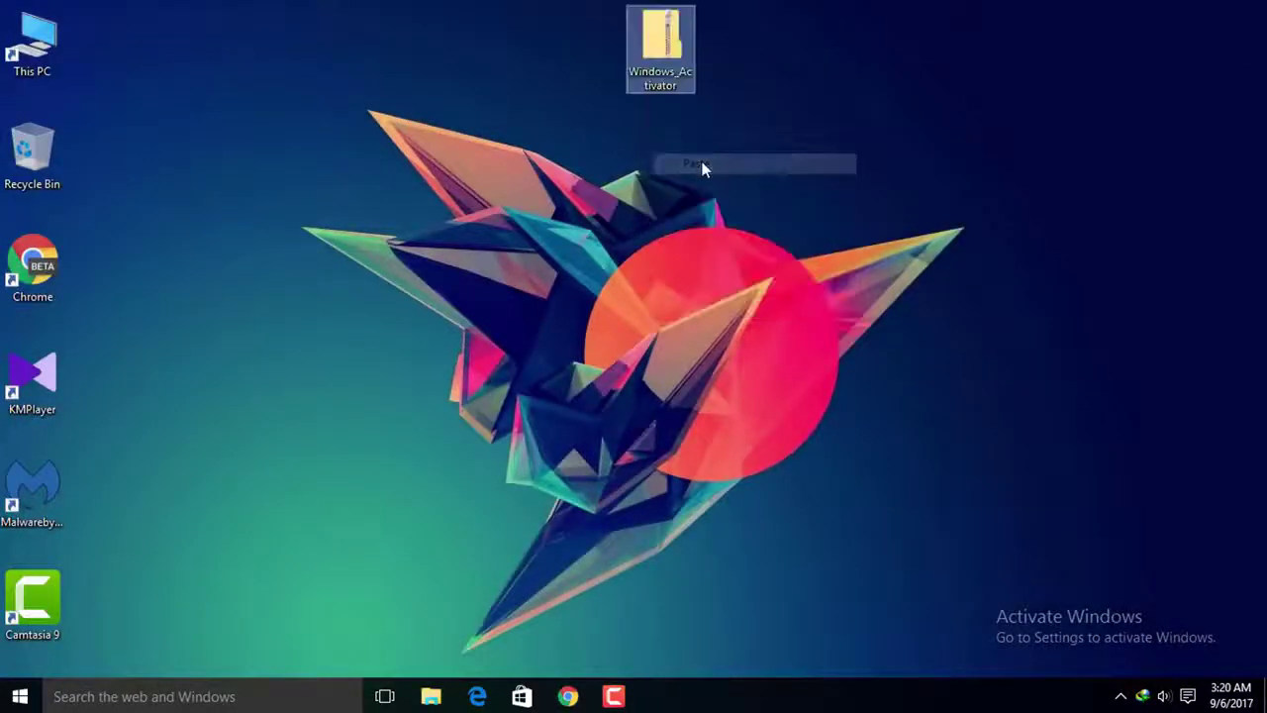
# Move the 7z1701 installer from Downloads\Programs onto the desktop.
pyautogui.doubleClick(32, 44)
pyautogui.doubleClick(737, 220)
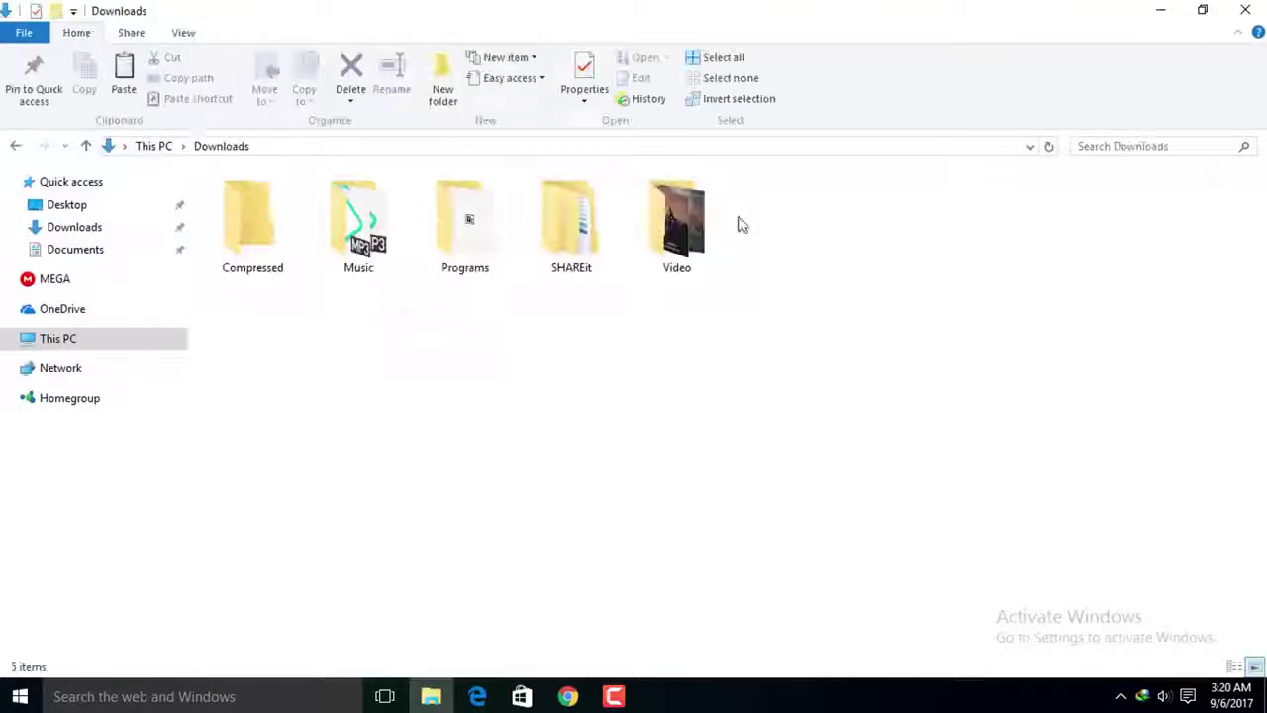
pyautogui.doubleClick(482, 216)
pyautogui.click(362, 222)
pyautogui.rightClick(362, 222)
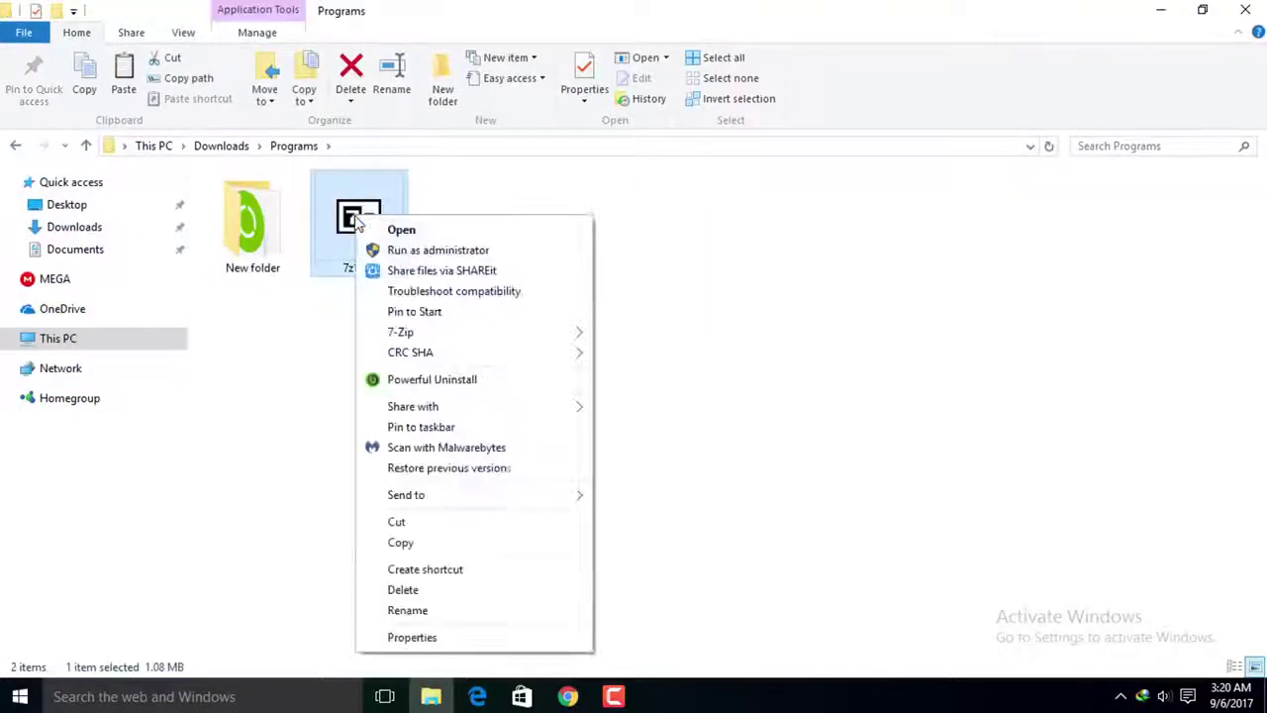
pyautogui.click(401, 522)
pyautogui.click(1246, 9)
pyautogui.rightClick(303, 65)
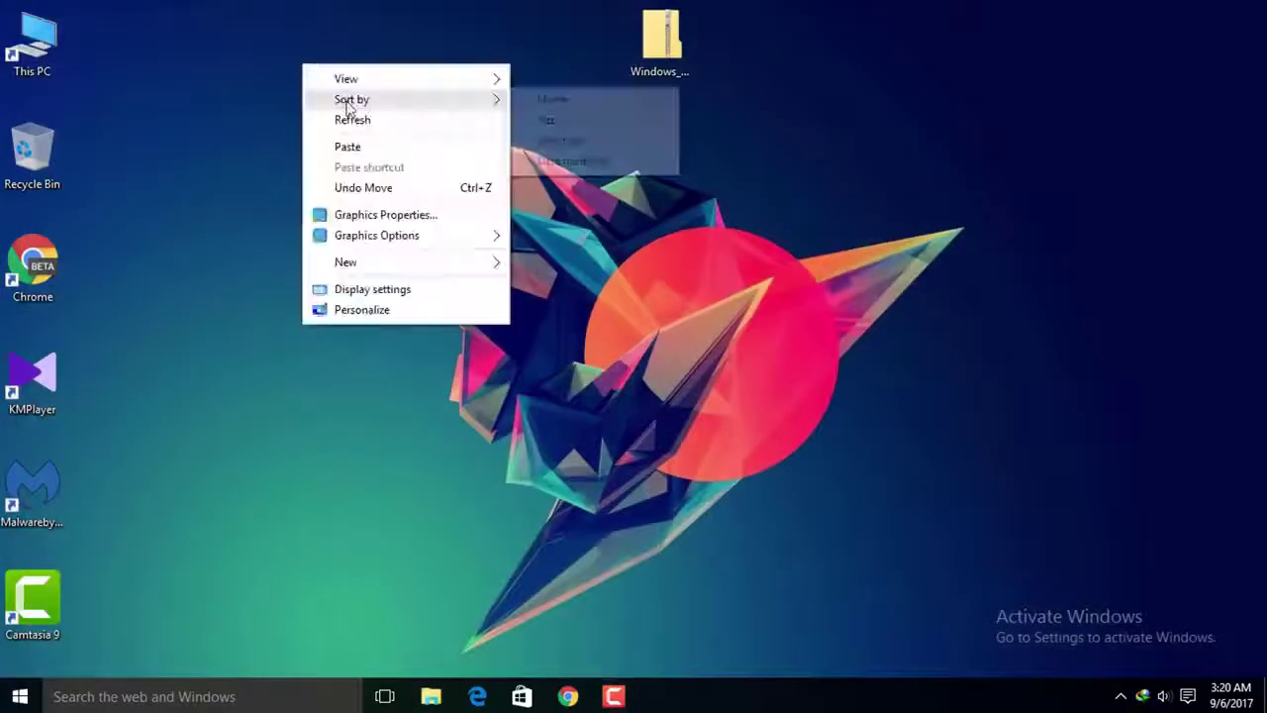
pyautogui.click(337, 145)
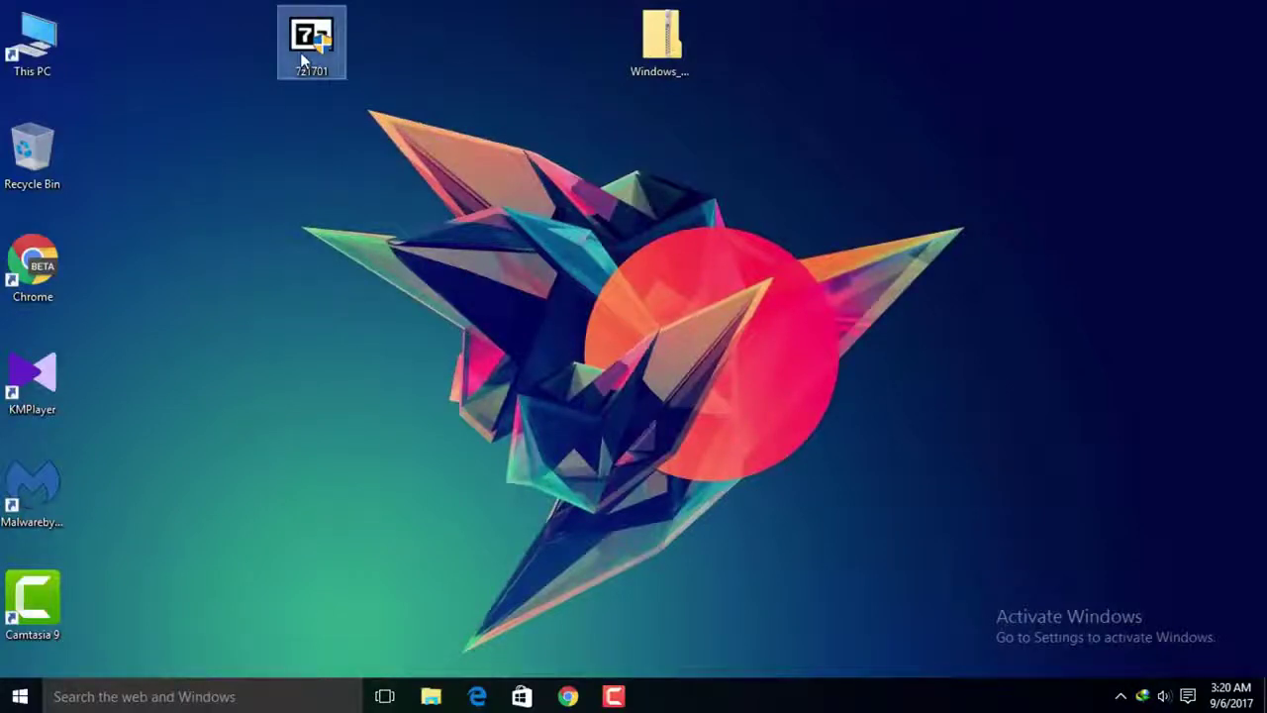
# Install 7-Zip 17.01 beta to C:\Program Files (x86)\7-Zip from the desktop 7z1701 installer.
pyautogui.doubleClick(302, 61)
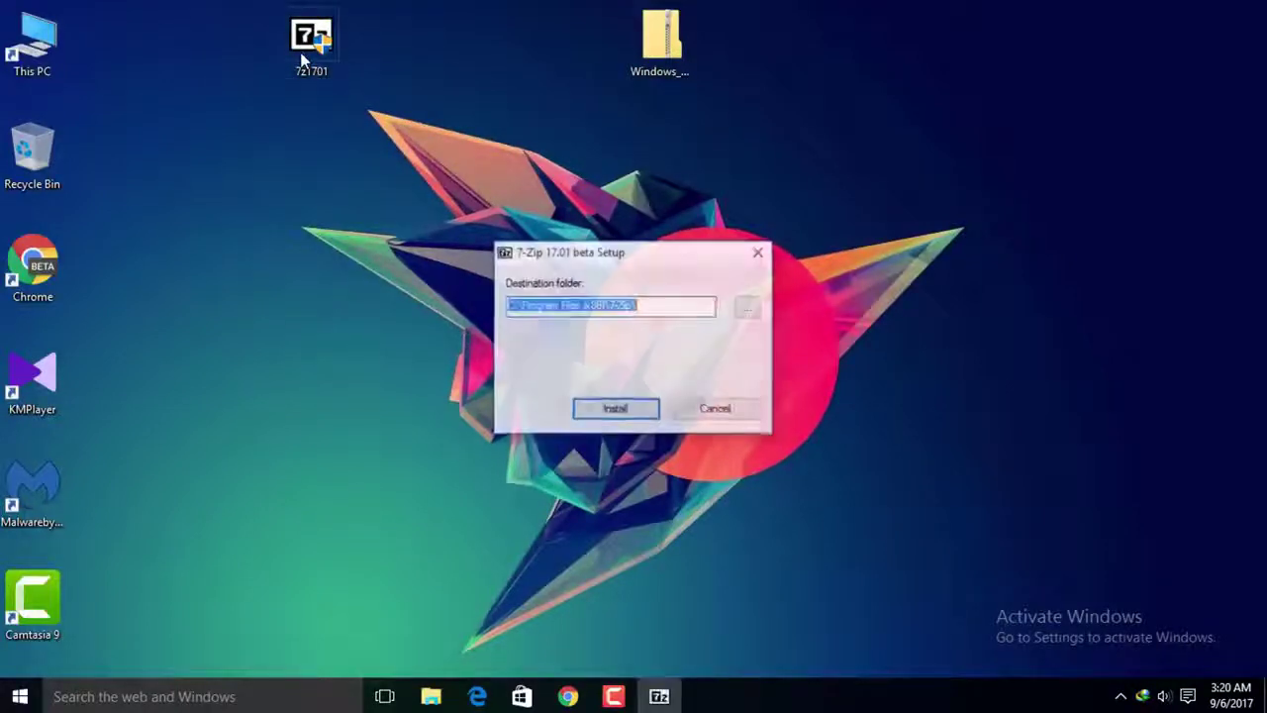
pyautogui.click(623, 411)
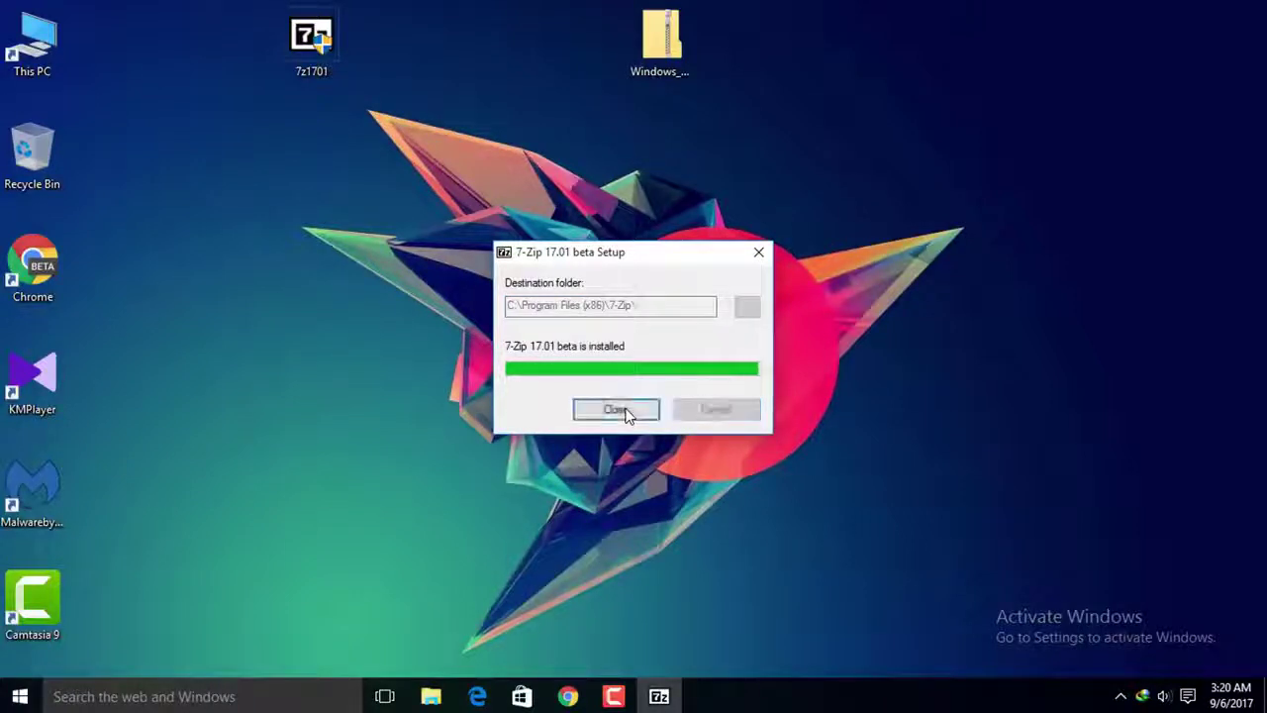
pyautogui.click(623, 411)
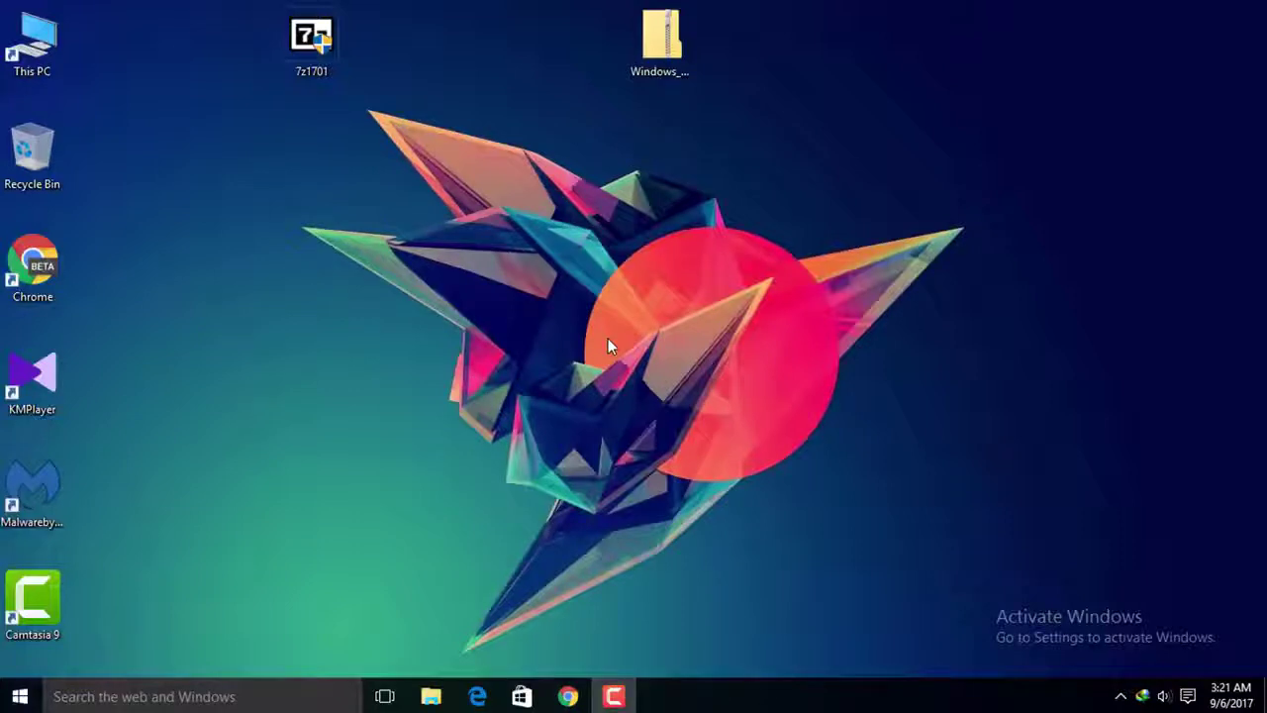
# Extract the Windows_Activator zip onto the desktop with 7-Zip's Extract Here.
pyautogui.click(655, 42)
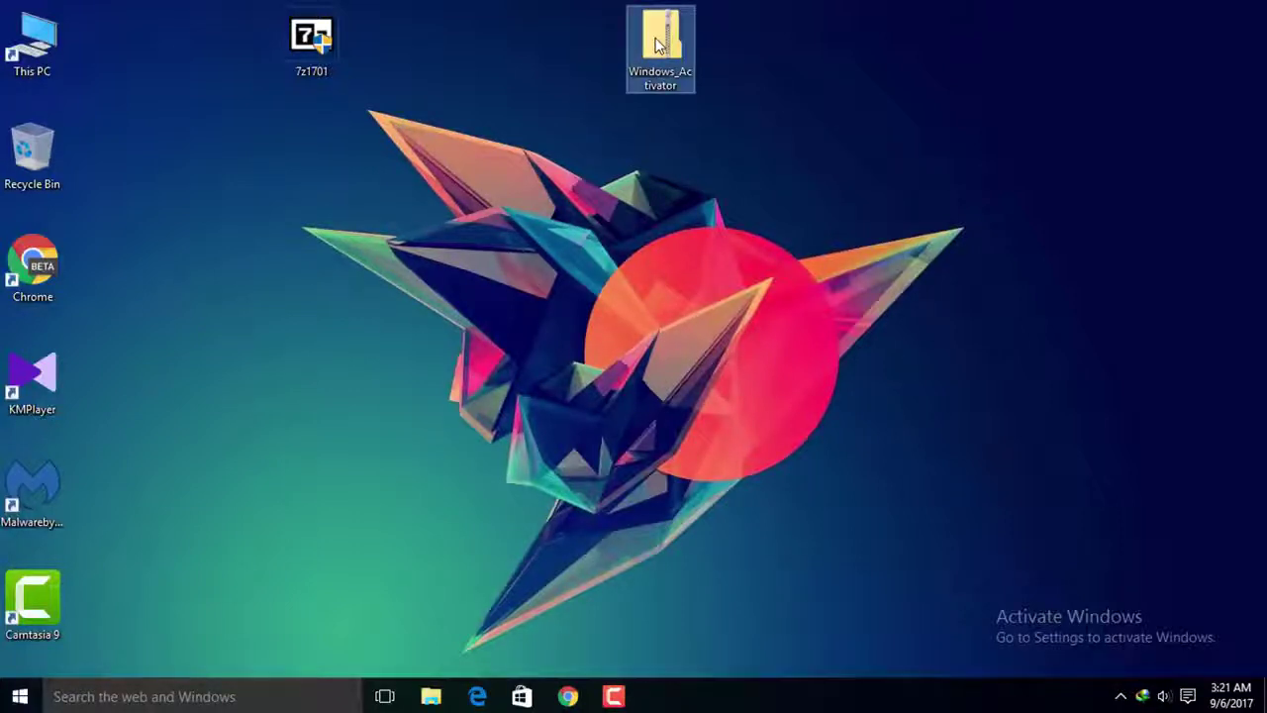
pyautogui.rightClick(656, 43)
pyautogui.moveTo(700, 121)
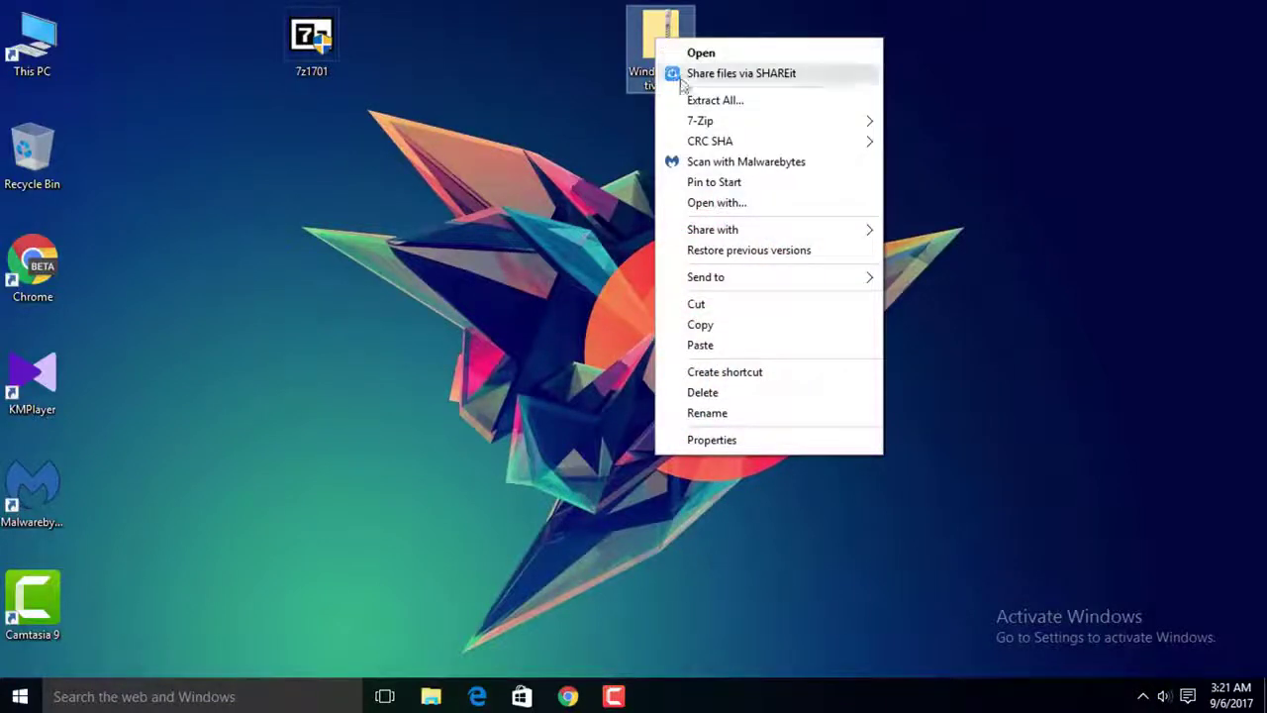
pyautogui.click(940, 182)
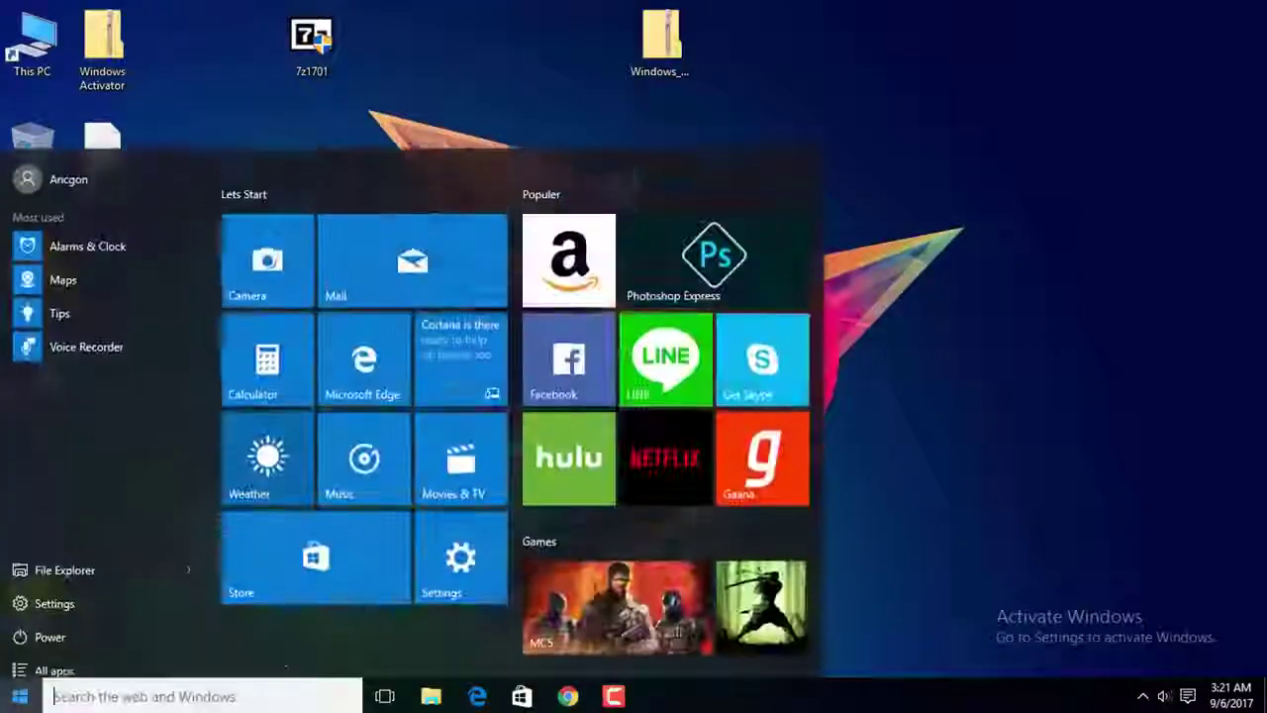
# Turn off Windows Defender real-time protection under Update & security settings.
pyautogui.click(463, 534)
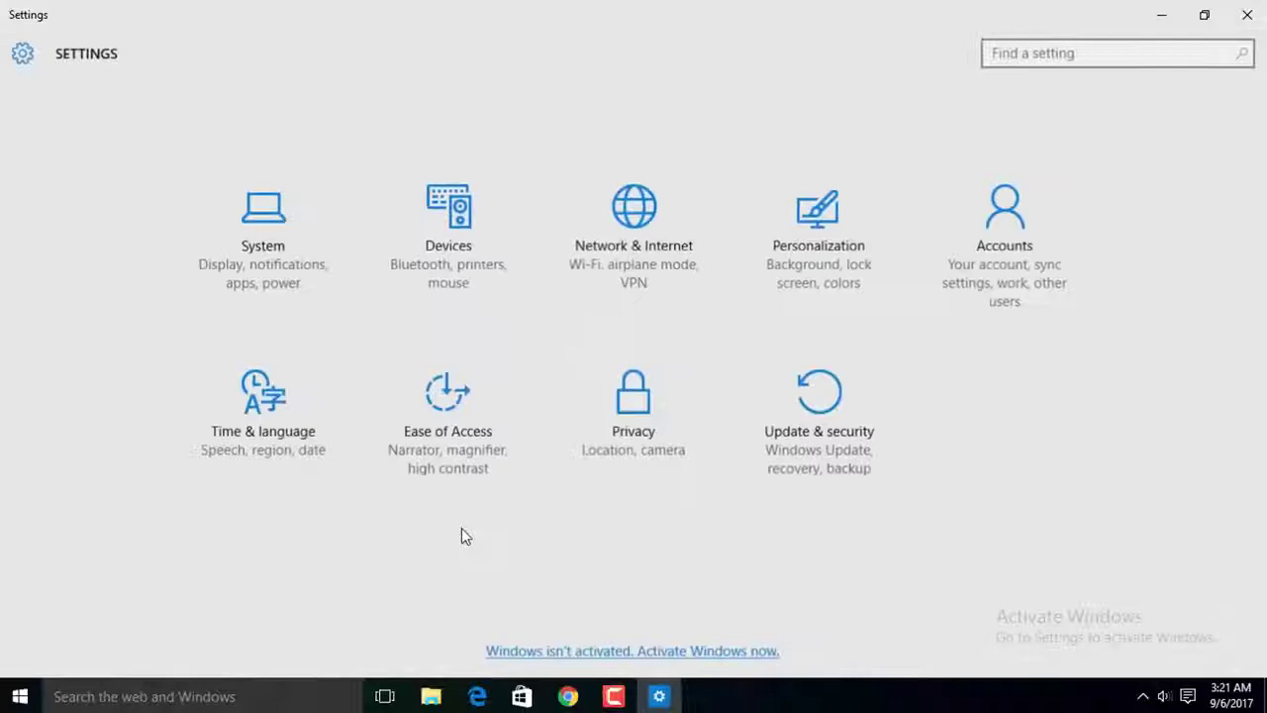
pyautogui.click(830, 390)
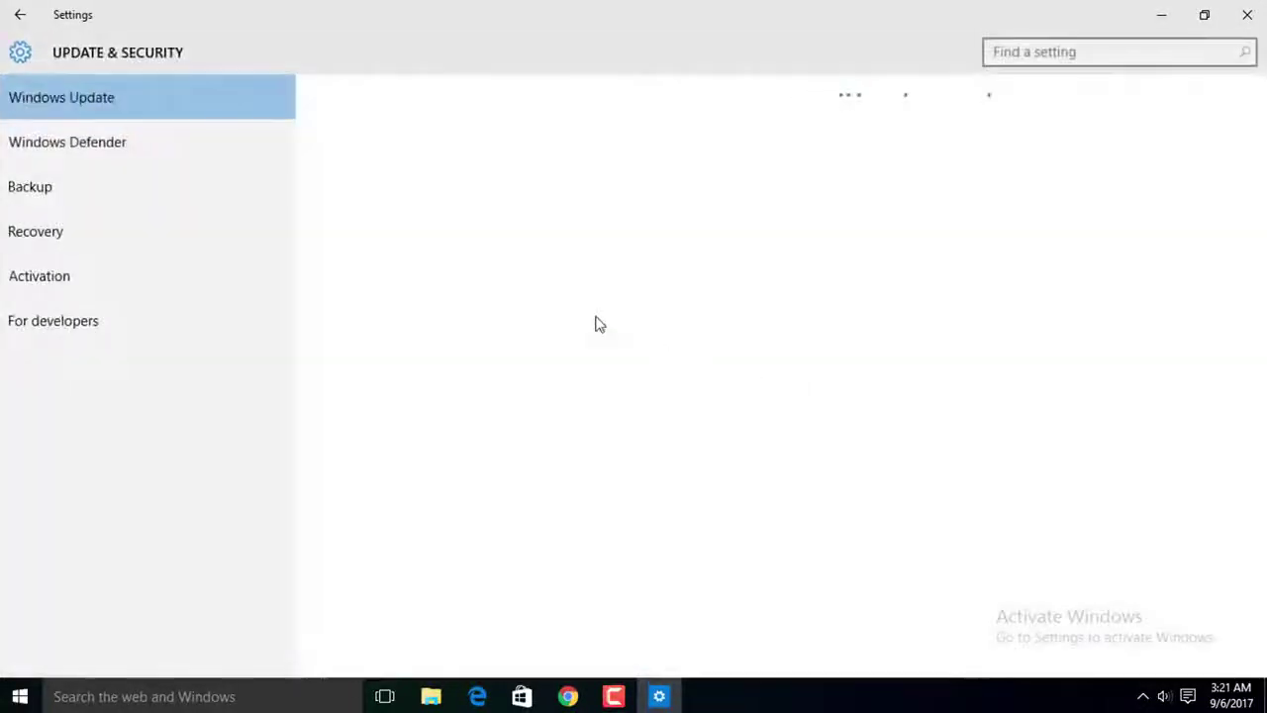
pyautogui.click(112, 142)
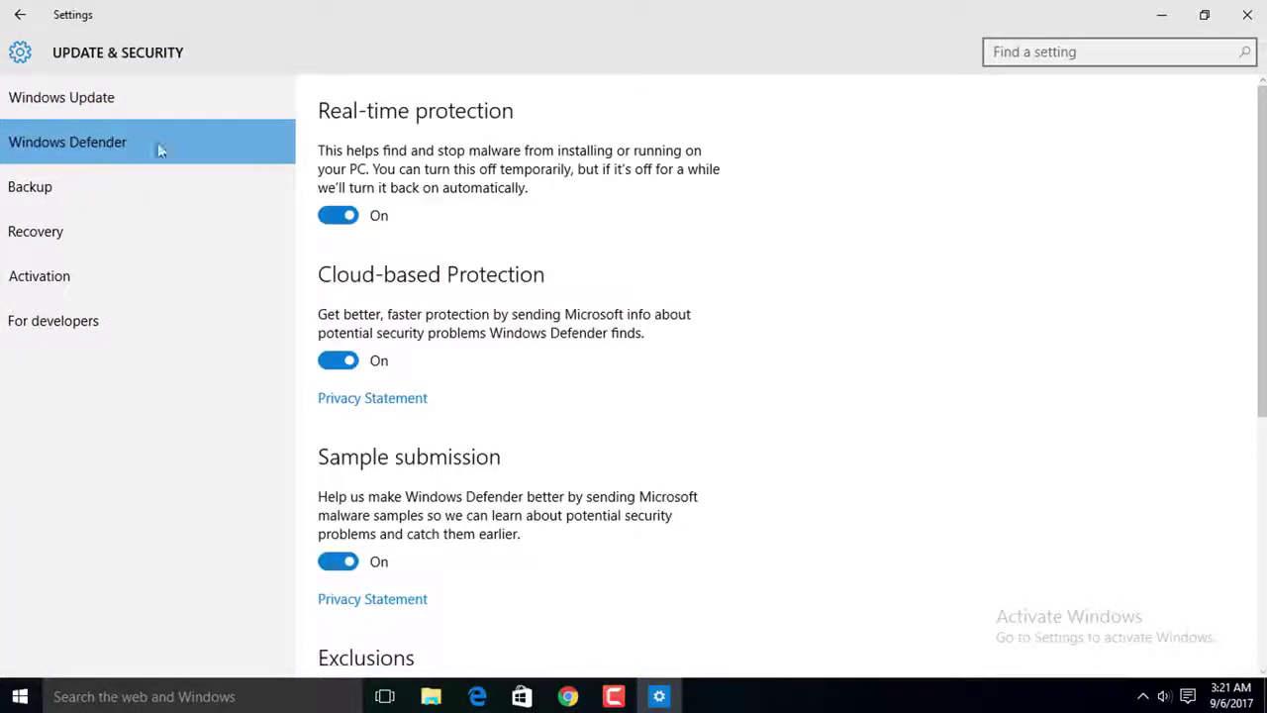
pyautogui.click(341, 220)
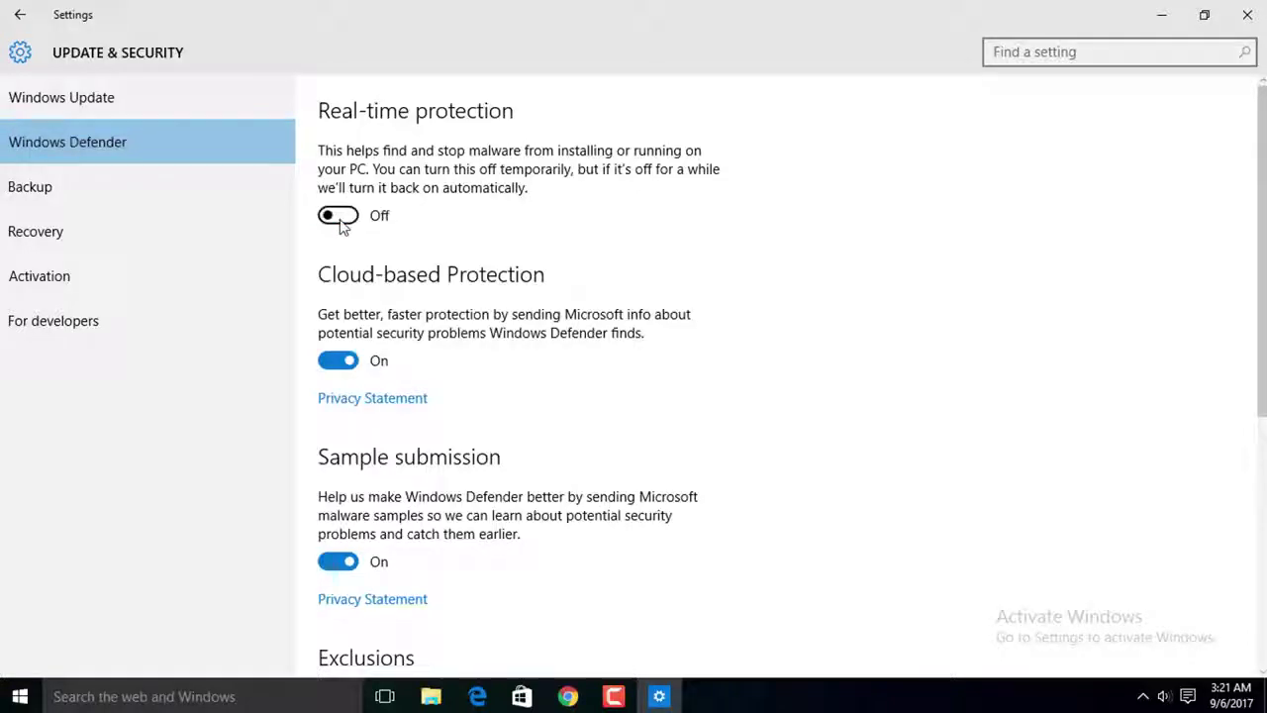
pyautogui.click(1245, 15)
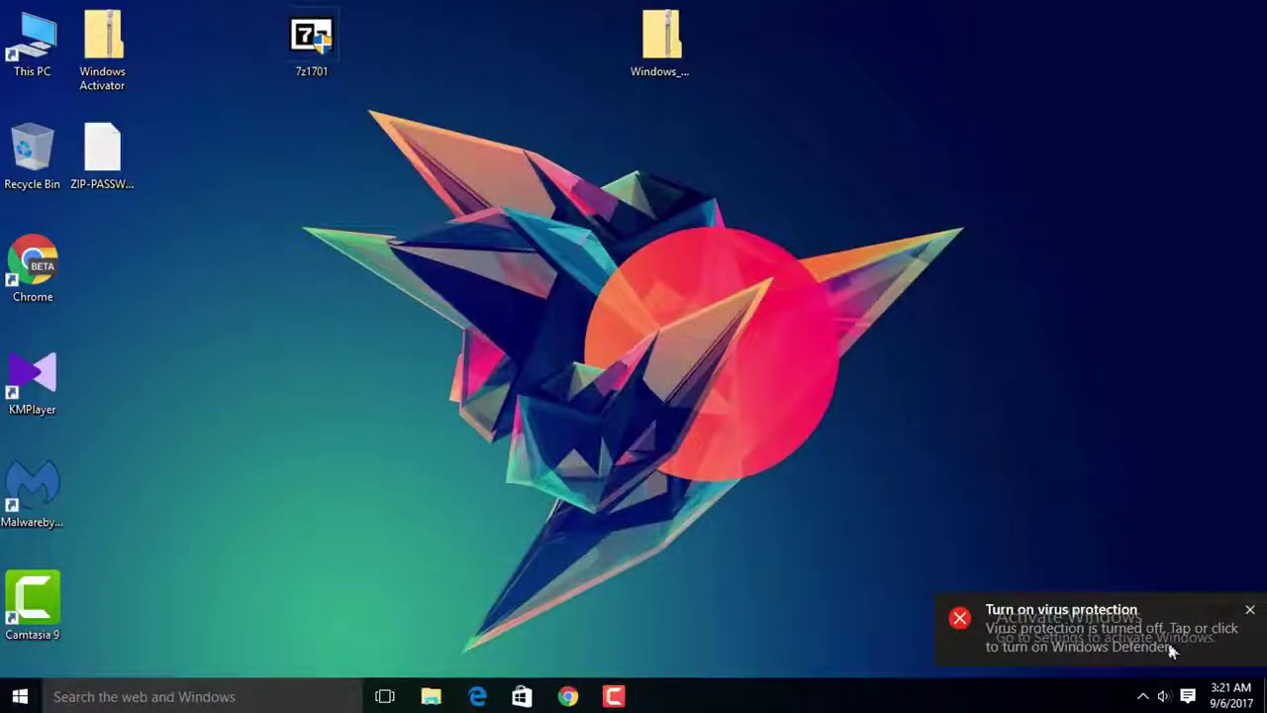
# Clear the virus-protection notification from the Action Center.
pyautogui.click(1188, 696)
pyautogui.click(1242, 26)
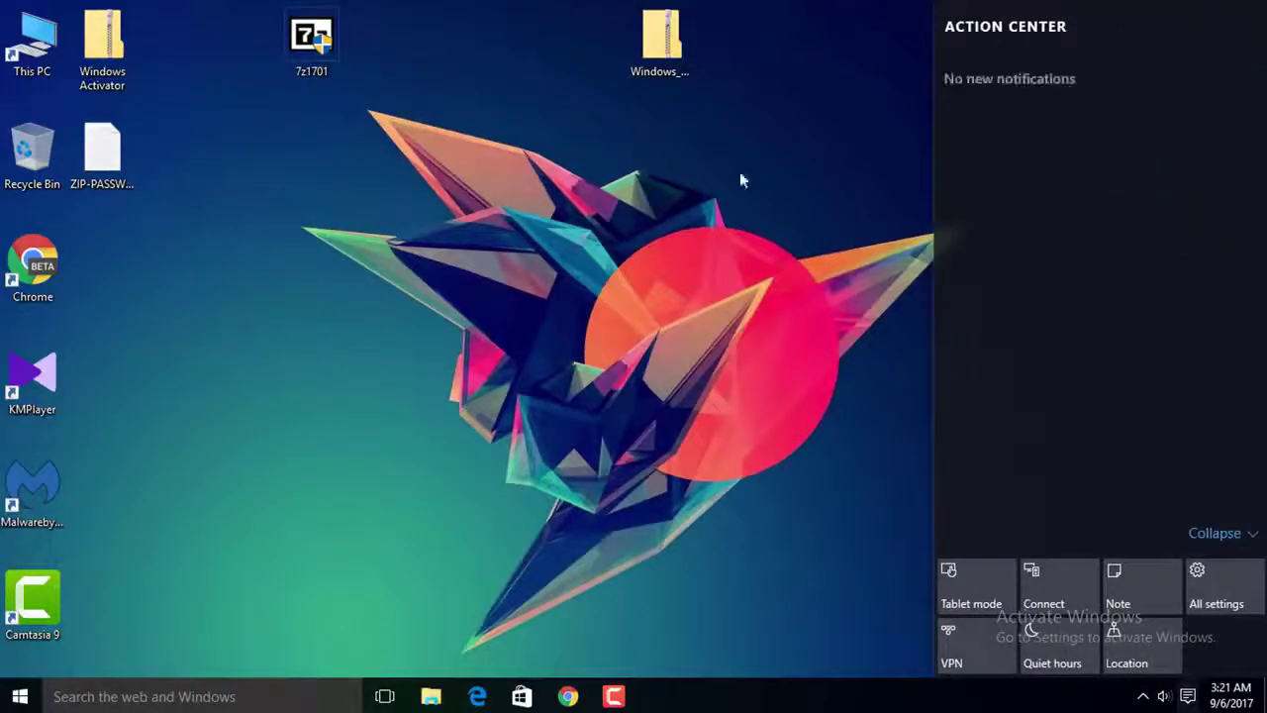
pyautogui.click(437, 191)
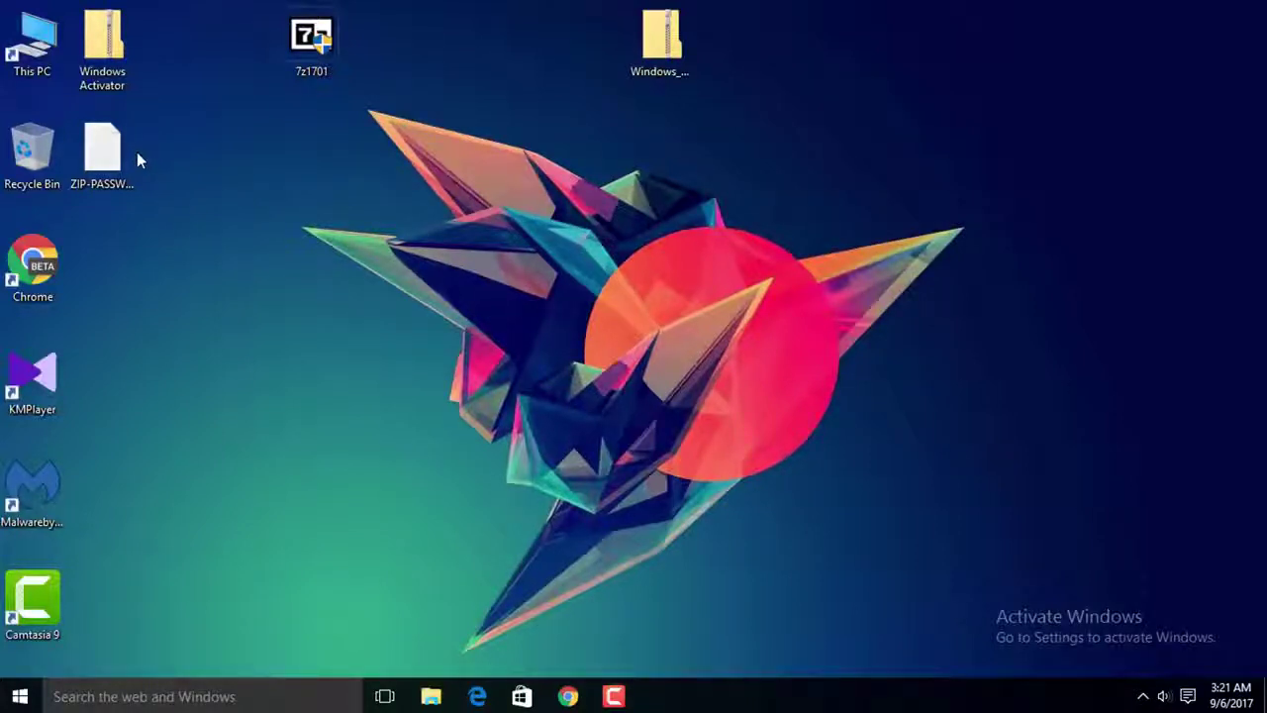
# Copy the archive password from the ZIP-PASSWORD note in Notepad.
pyautogui.doubleClick(109, 152)
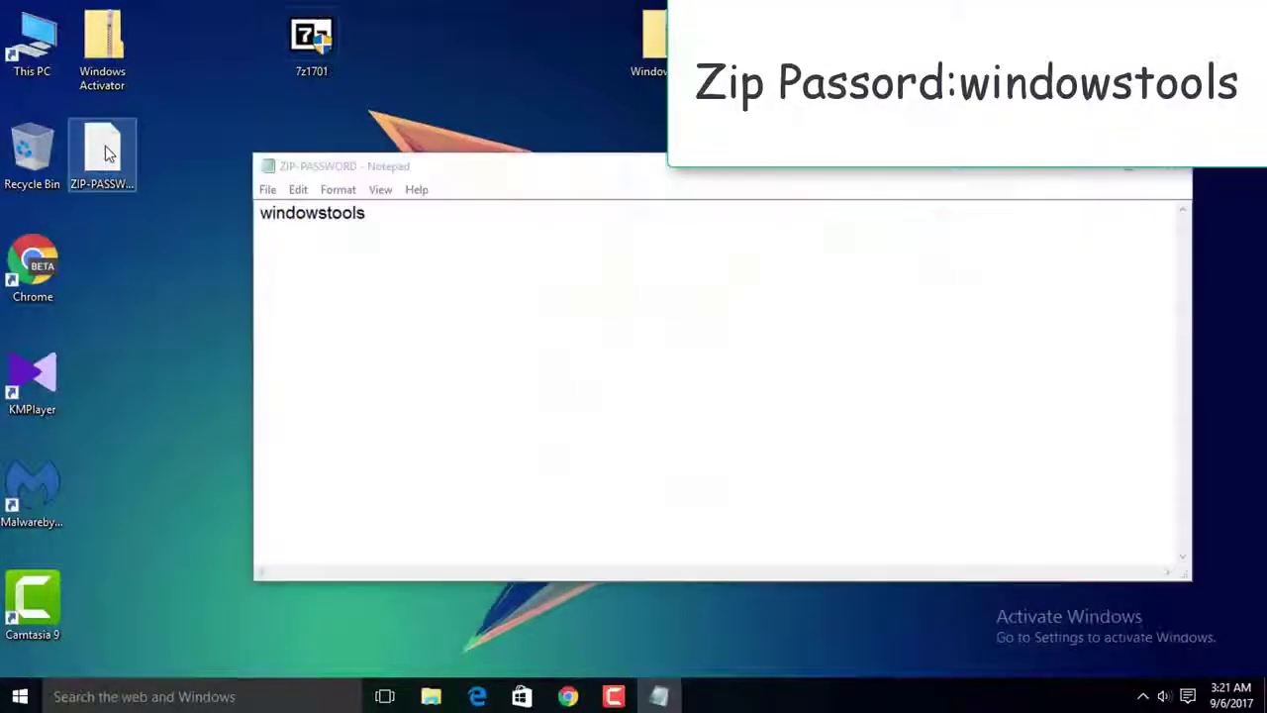
pyautogui.moveTo(410, 217); pyautogui.dragTo(264, 212)
pyautogui.rightClick(266, 213)
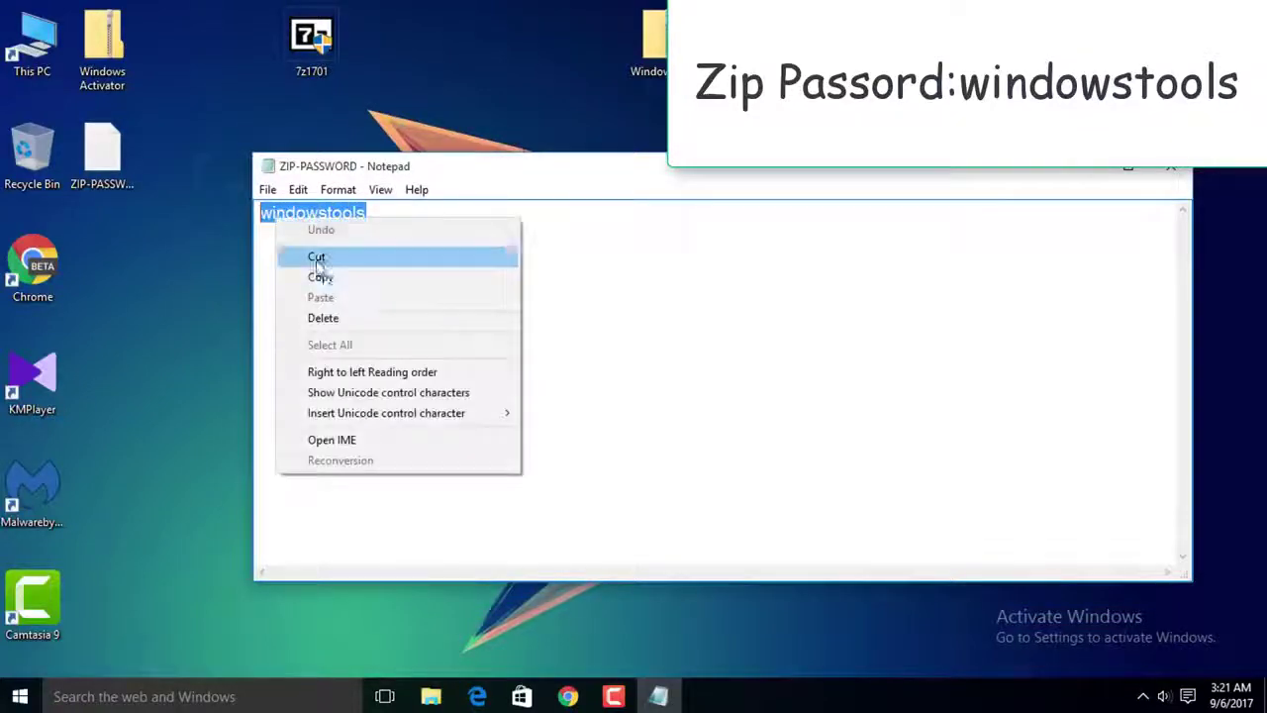
pyautogui.click(390, 277)
pyautogui.click(1170, 169)
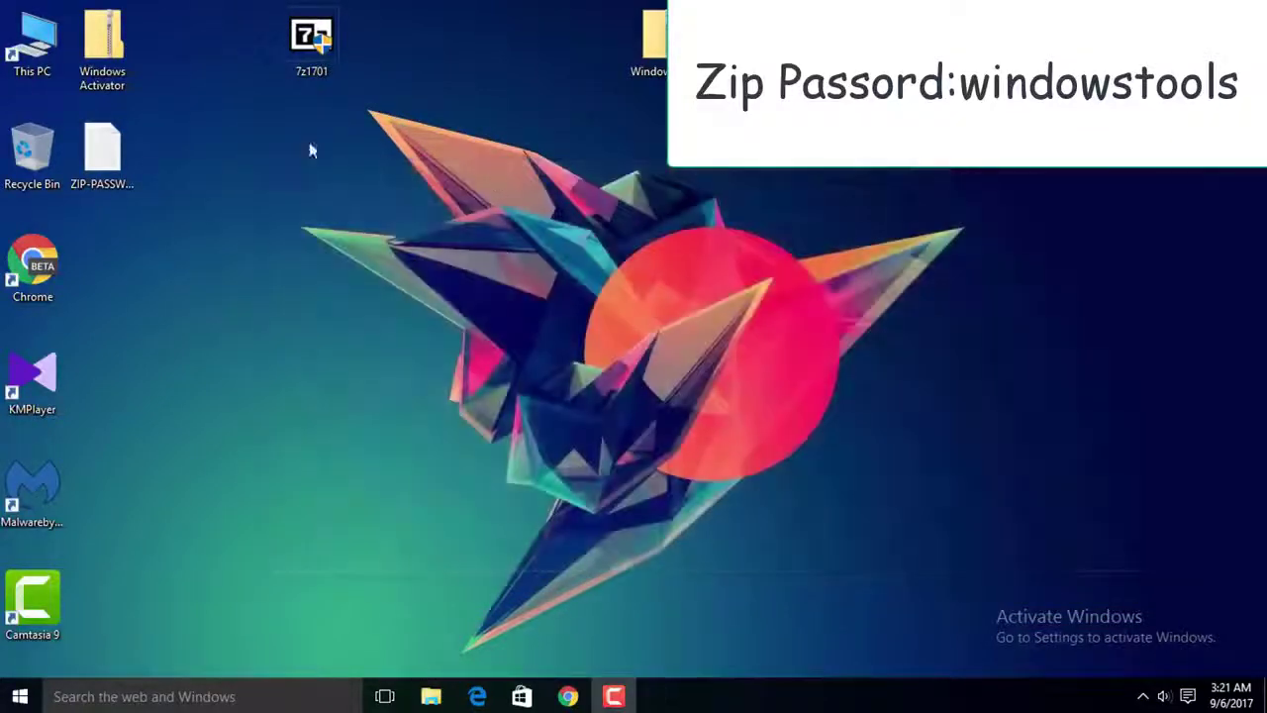
# Extract the Windows Activator archive here with 7-Zip, pasting the copied password.
pyautogui.rightClick(91, 47)
pyautogui.moveTo(136, 129)
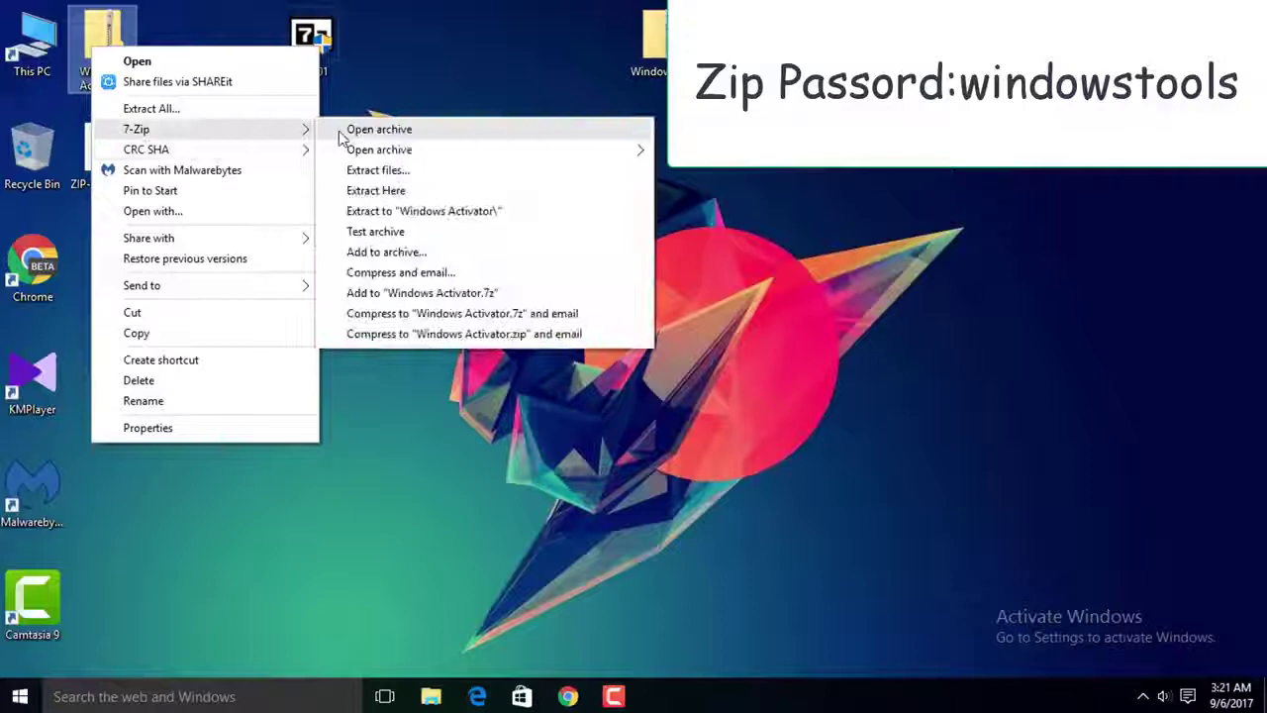
pyautogui.click(411, 192)
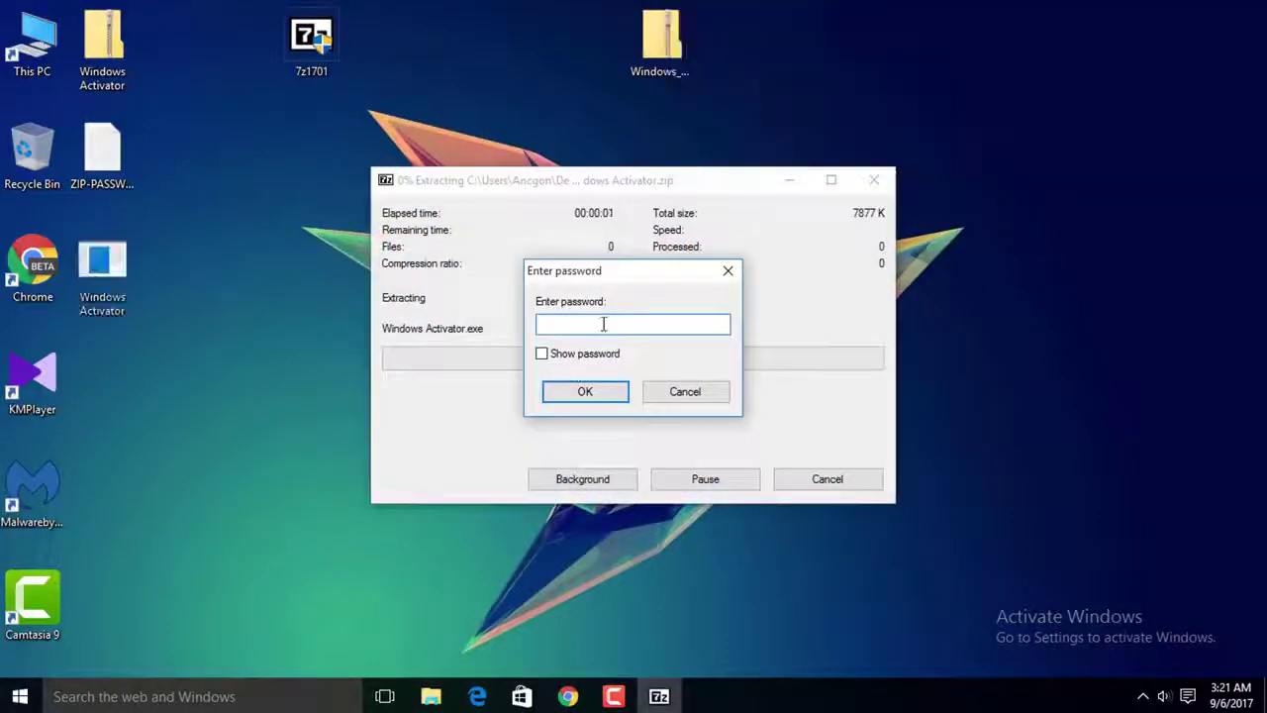
pyautogui.rightClick(604, 325)
pyautogui.click(651, 406)
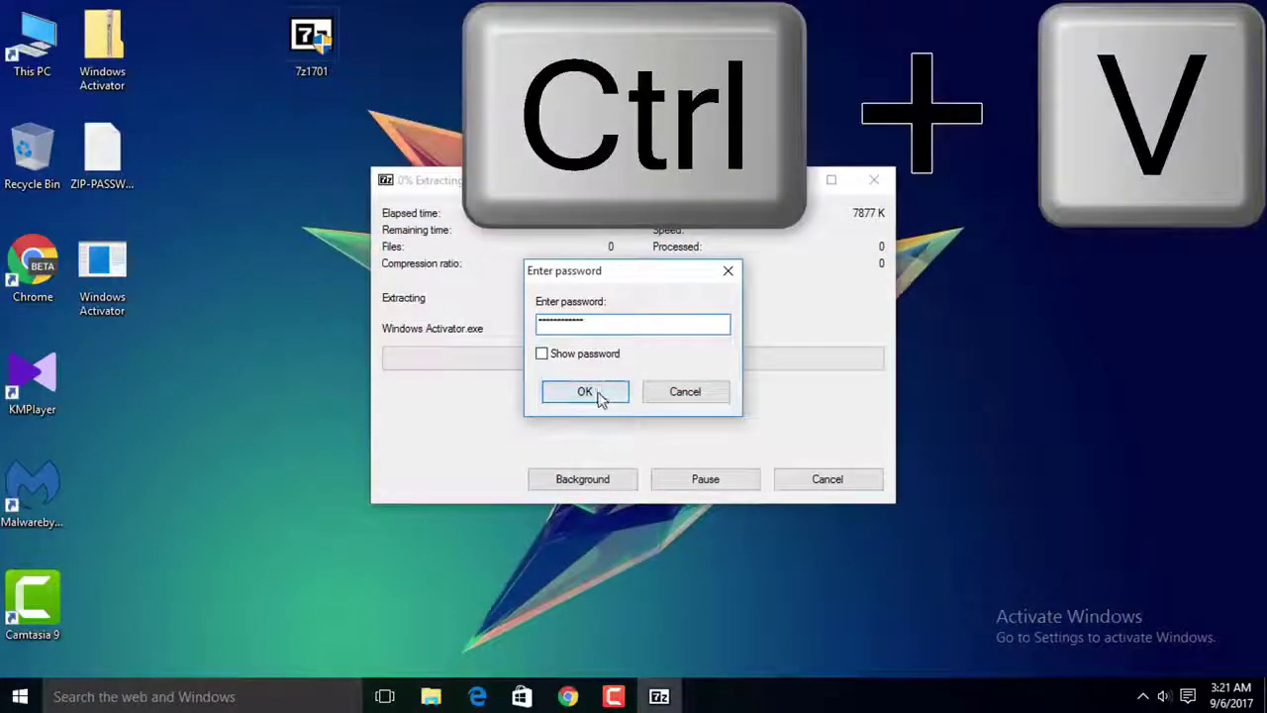
pyautogui.click(597, 393)
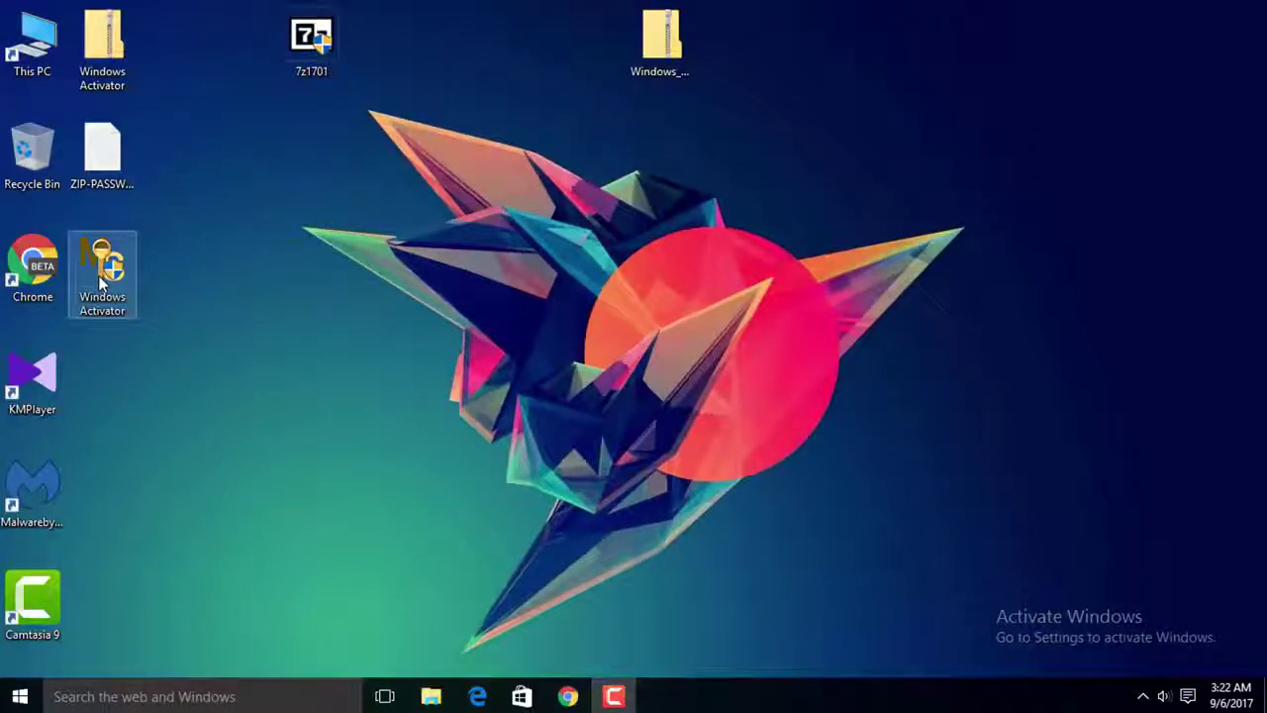
# Install the GVLK Windows key in KMSAuto Lite, activate Windows, then close the program.
pyautogui.doubleClick(100, 283)
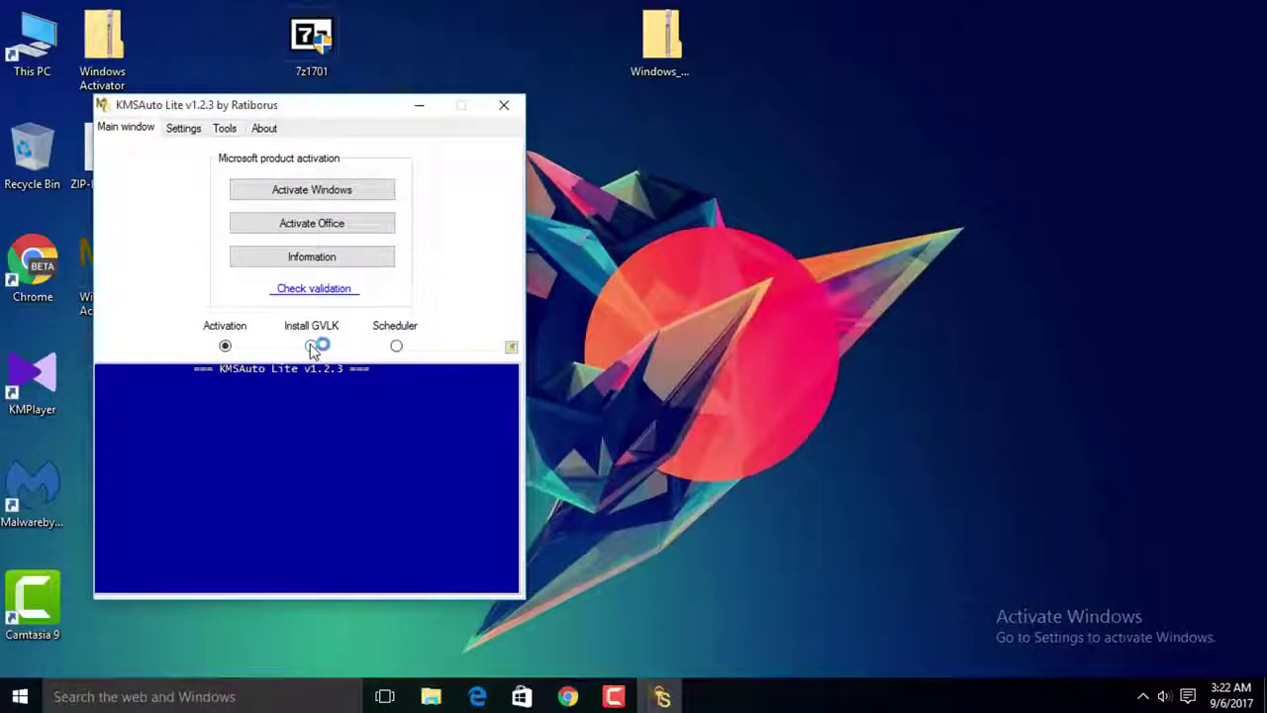
pyautogui.click(311, 346)
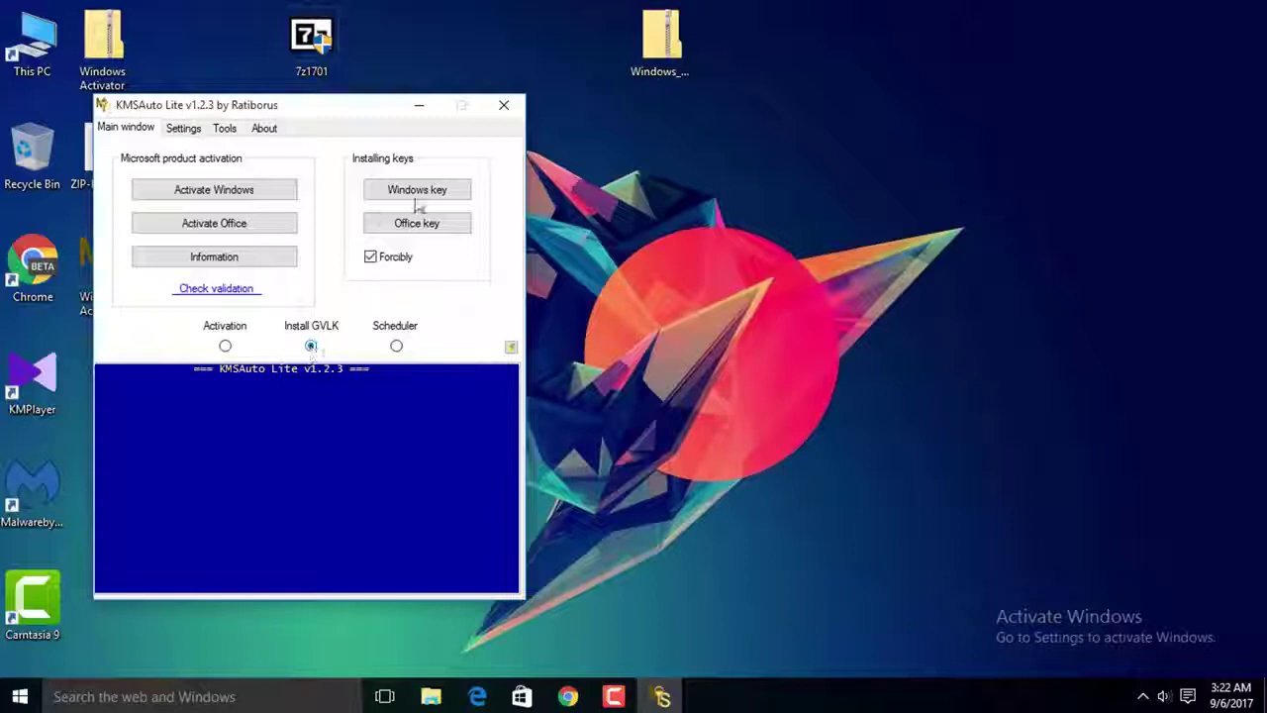
pyautogui.click(421, 195)
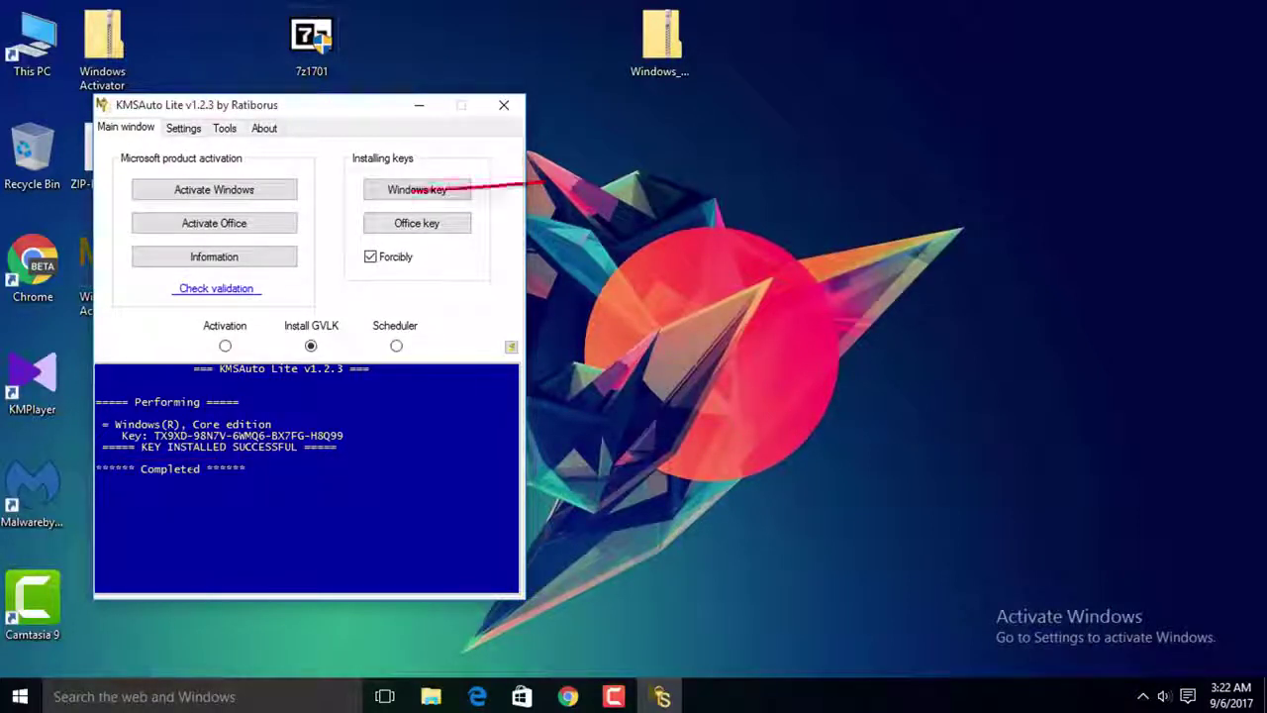
pyautogui.click(245, 196)
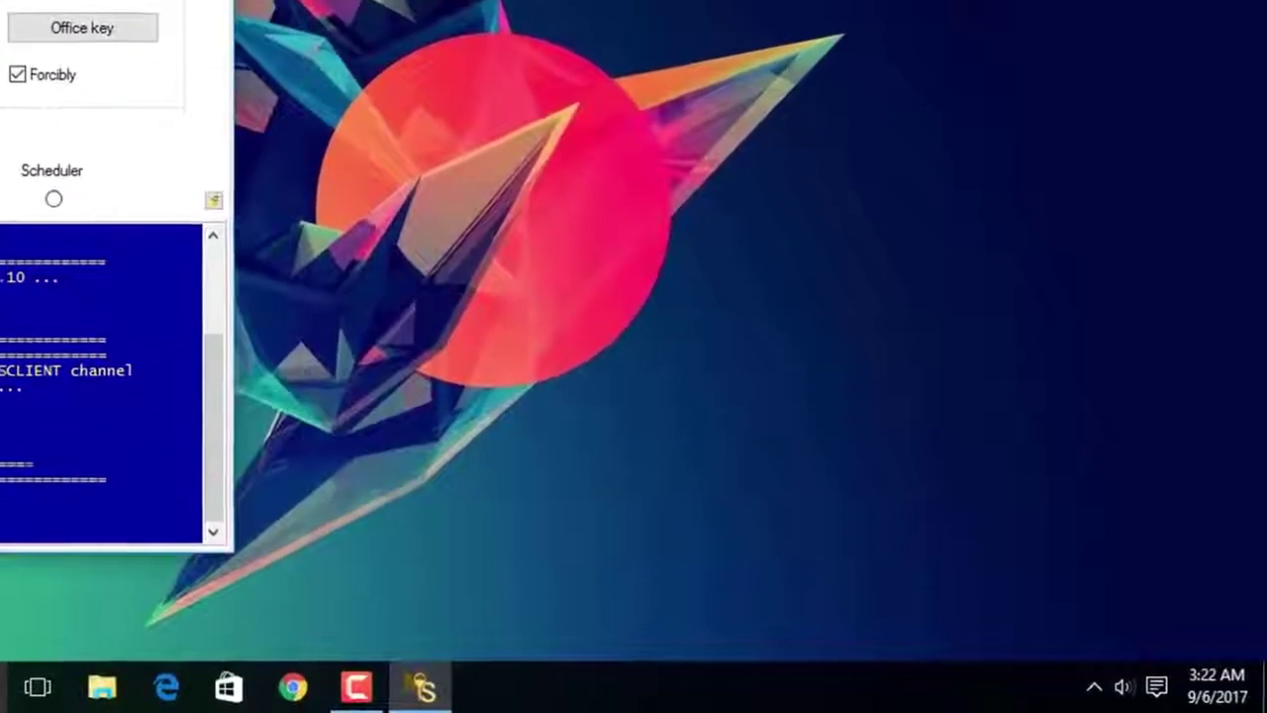
pyautogui.hotkey('alt', 'F4')
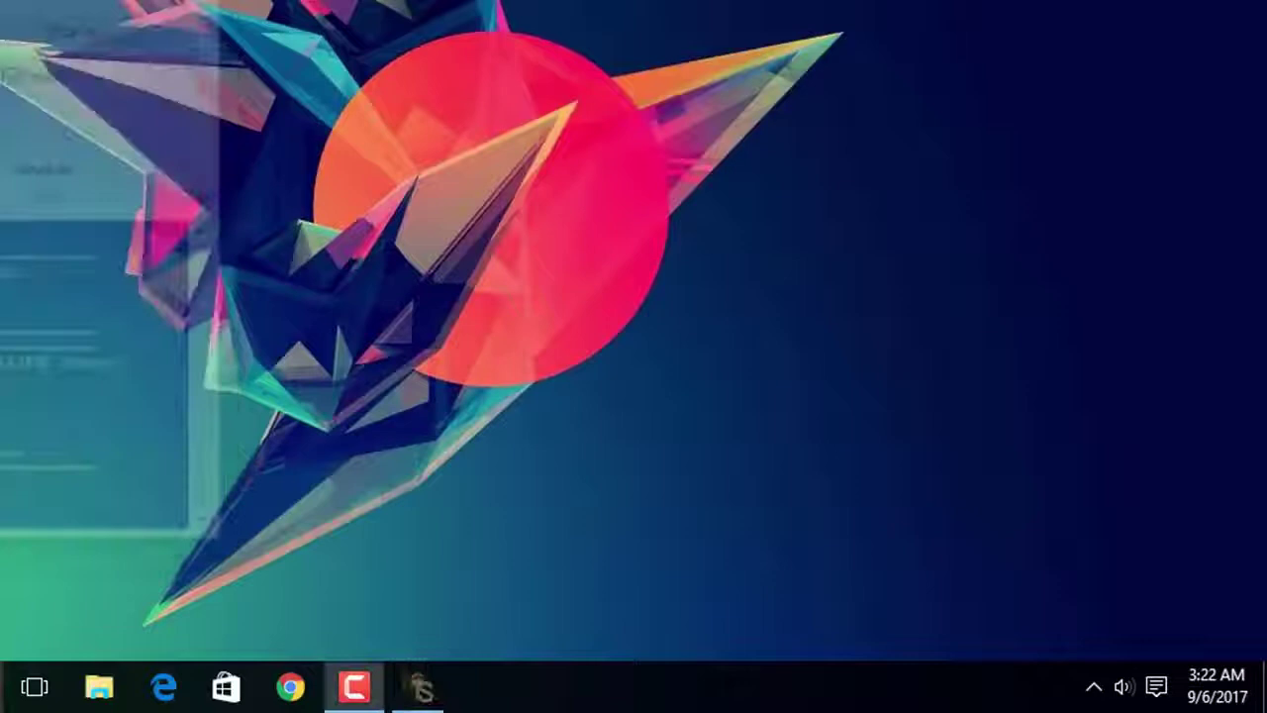
# Set the desktop background to the blue Windows picture in Personalization.
pyautogui.rightClick(584, 125)
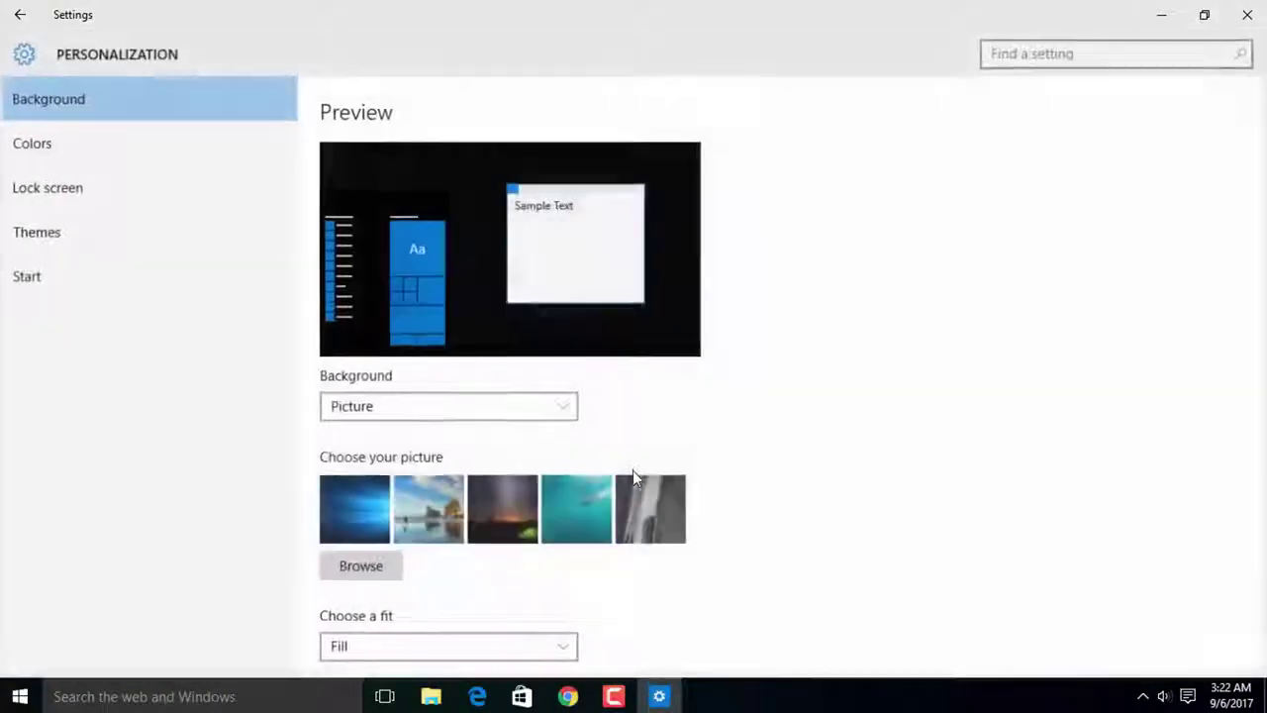
pyautogui.scroll(-2, 791, 476)
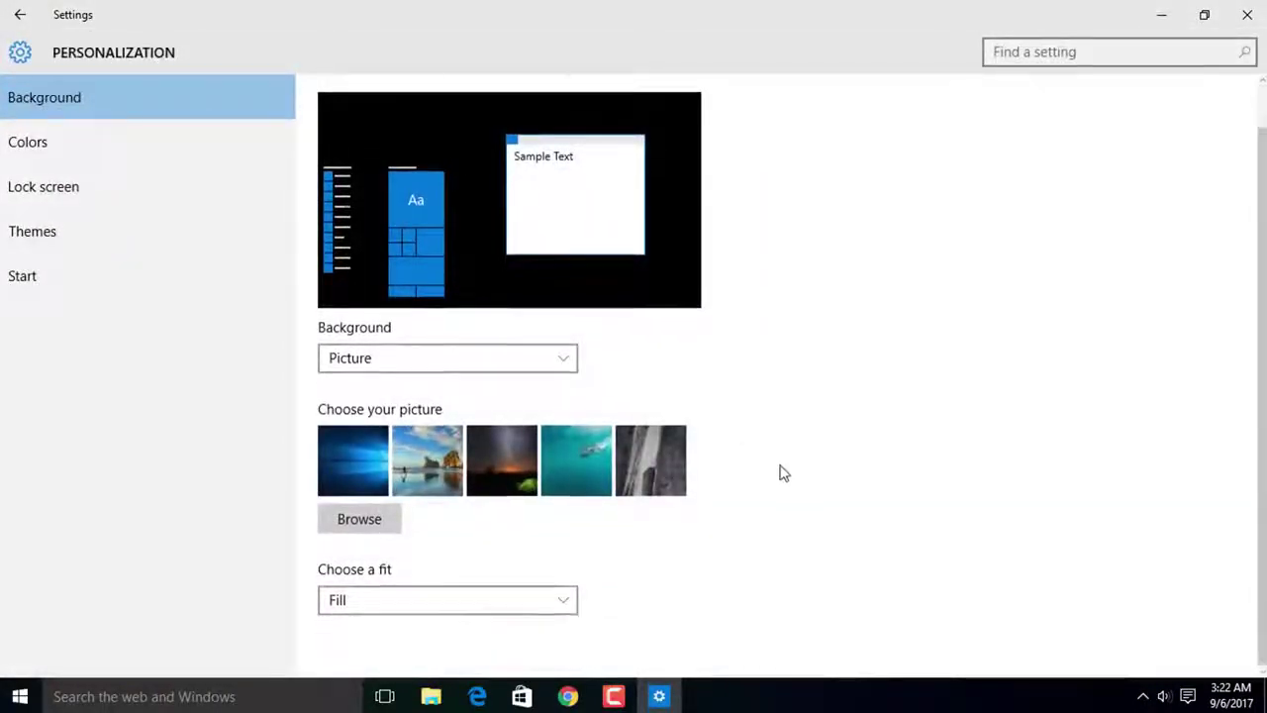
pyautogui.click(501, 465)
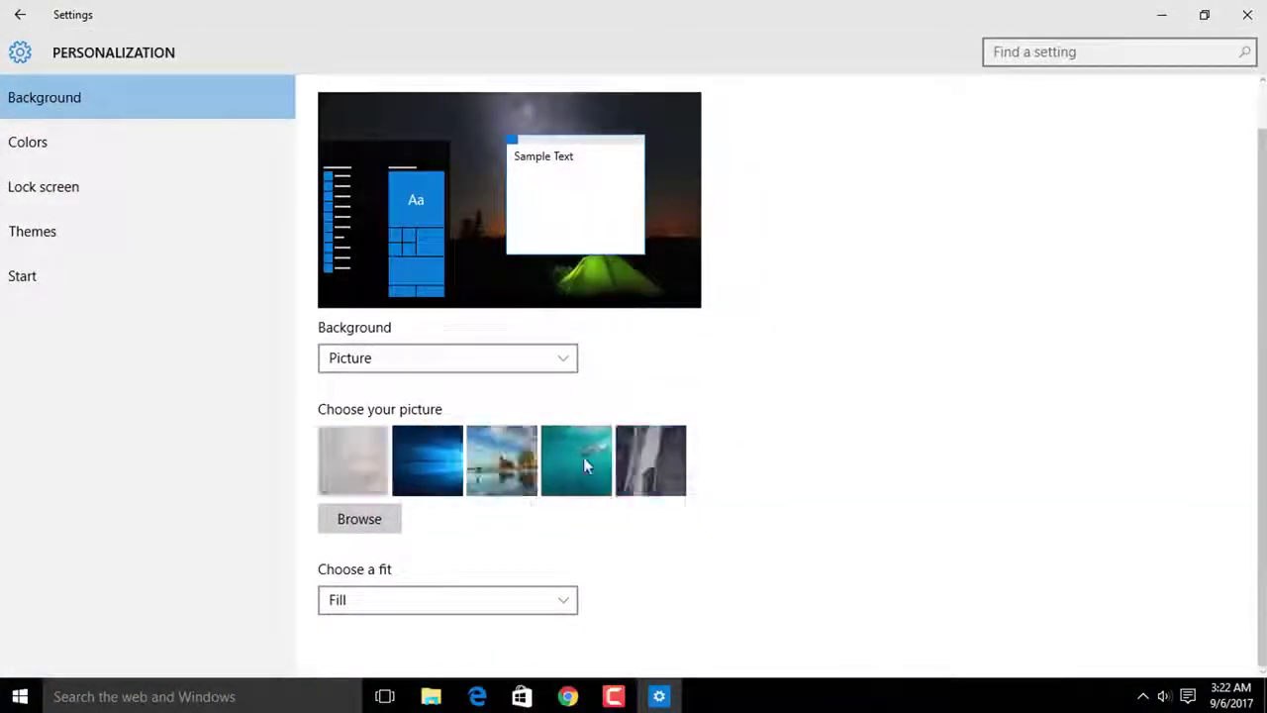
pyautogui.click(451, 462)
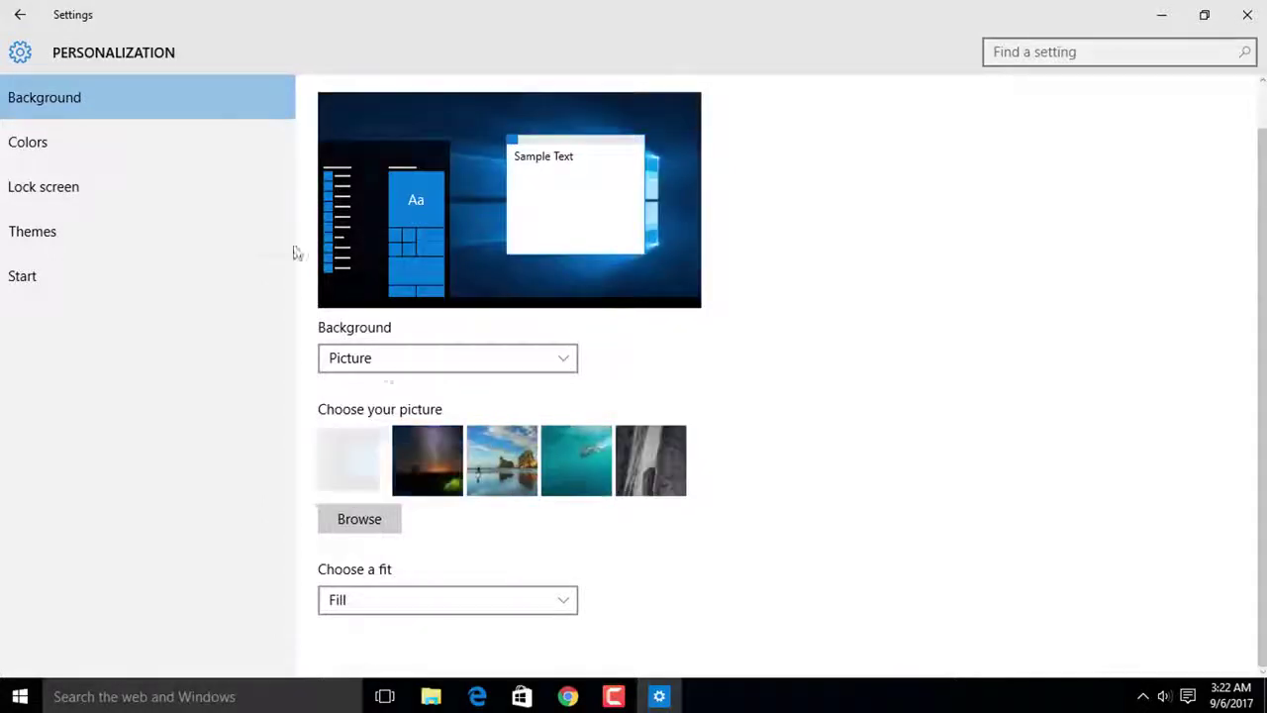
# Set the accent colour to blue, after trying pink and checking the Start menu.
pyautogui.click(106, 150)
pyautogui.click(411, 546)
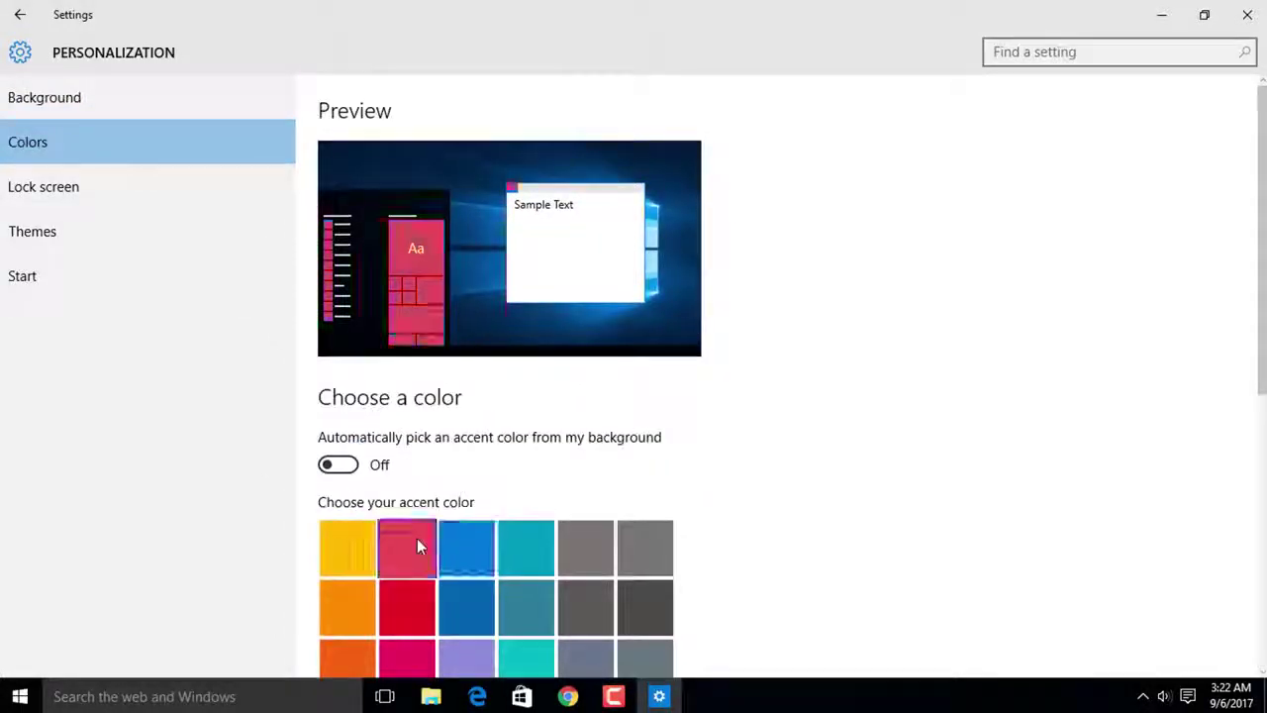
pyautogui.click(20, 696)
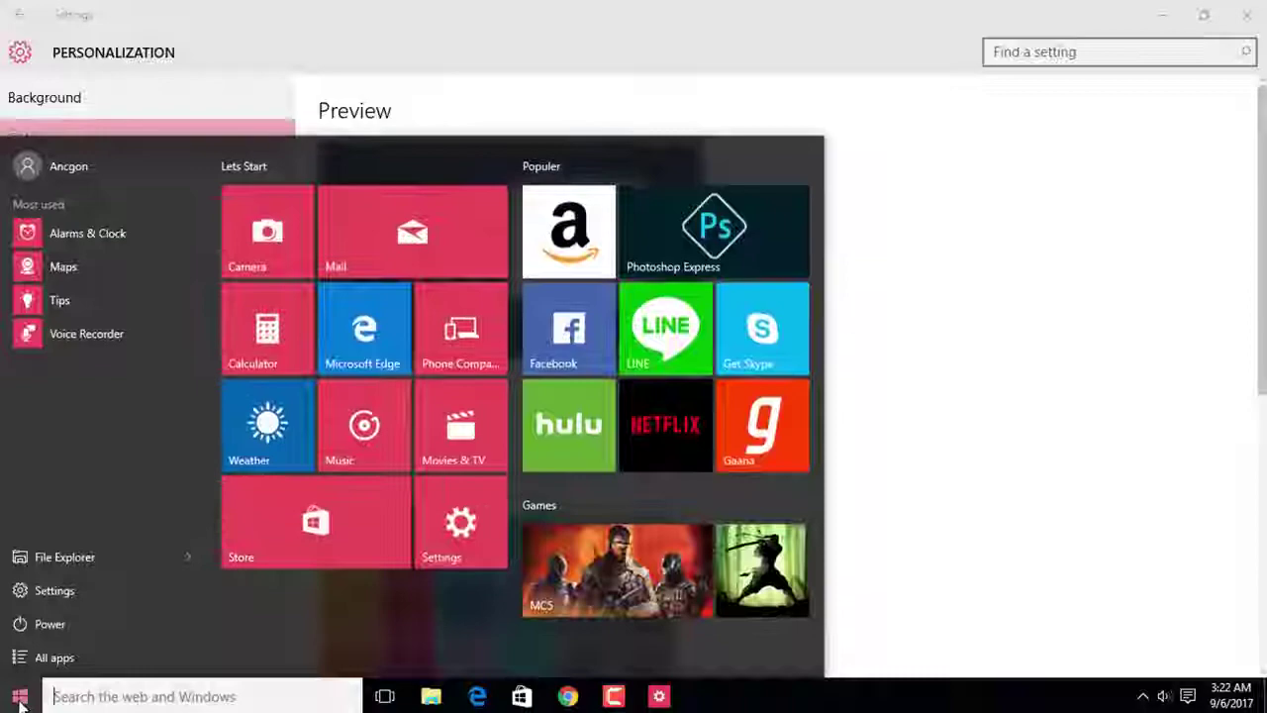
pyautogui.click(19, 696)
pyautogui.click(477, 545)
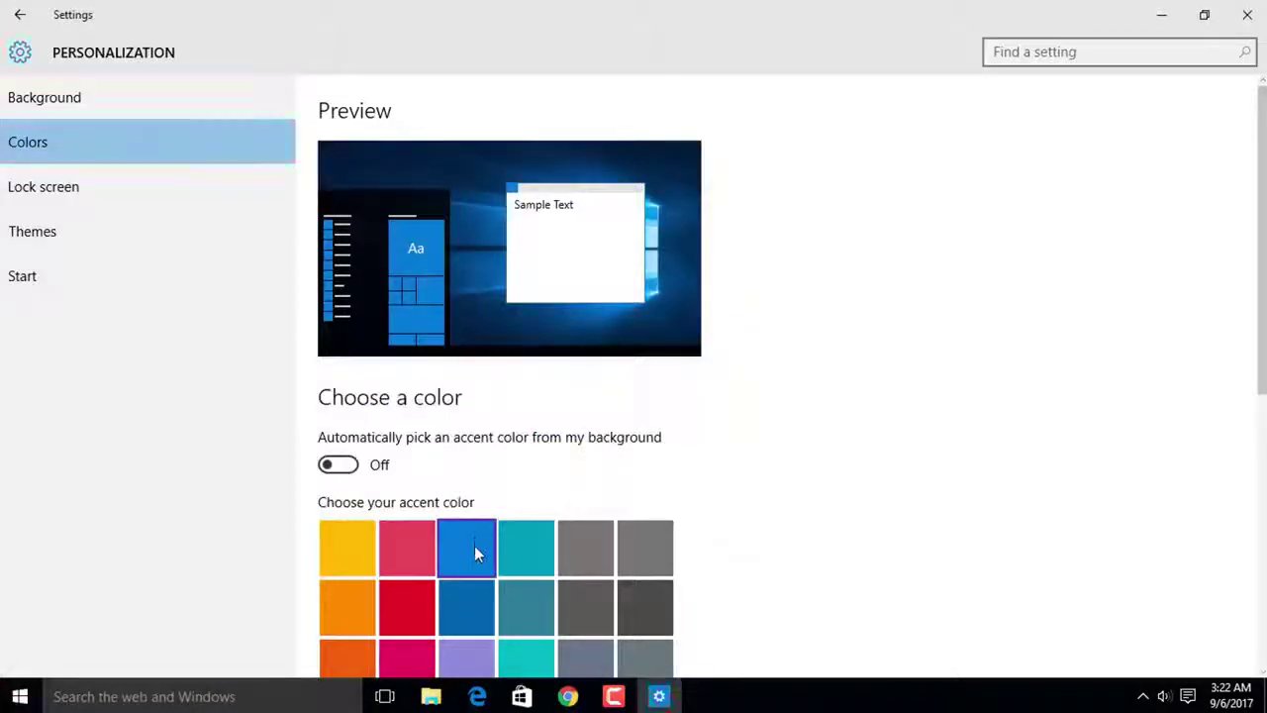